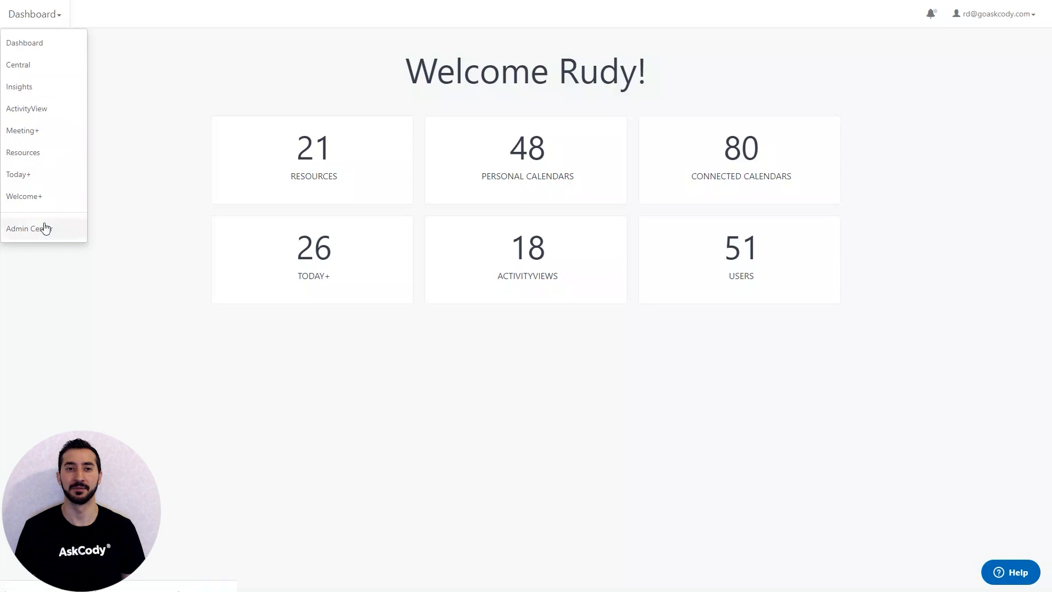
- Open the form for a new Meeting+ delivery provider in the Admin Center
left_click(46, 228)
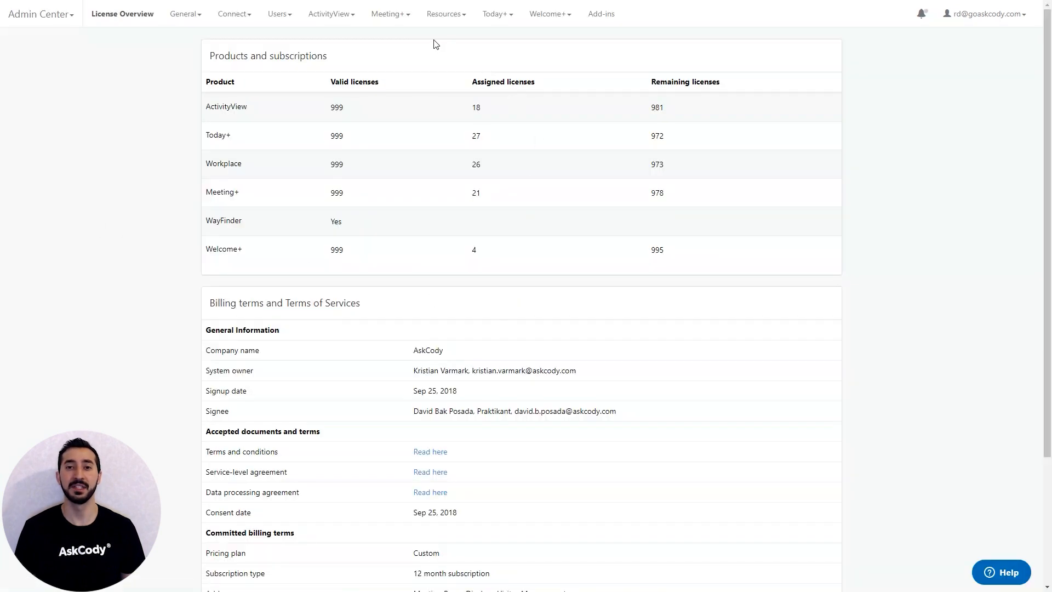
left_click(398, 21)
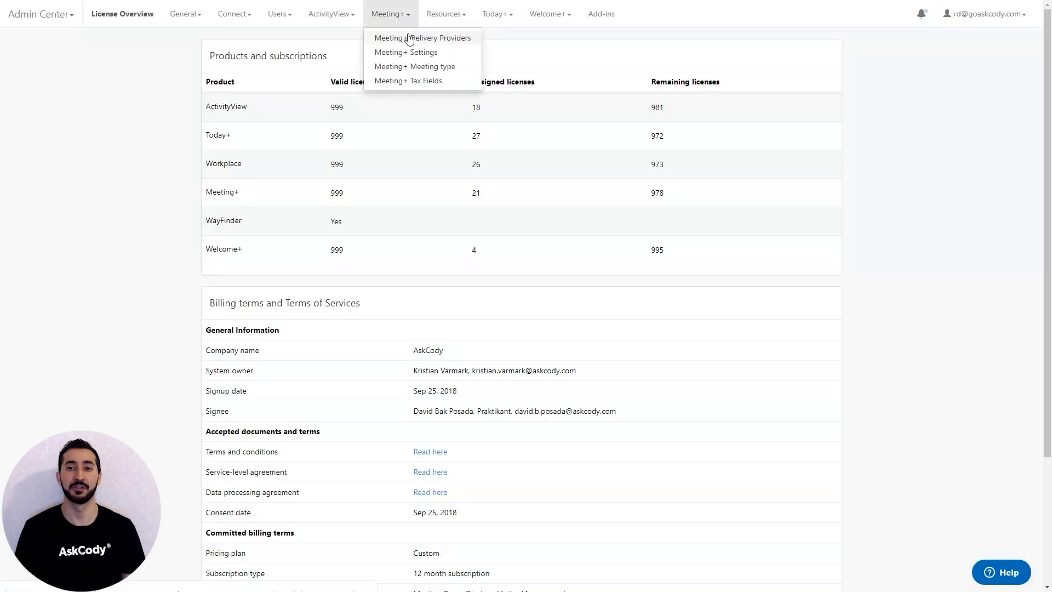
left_click(406, 37)
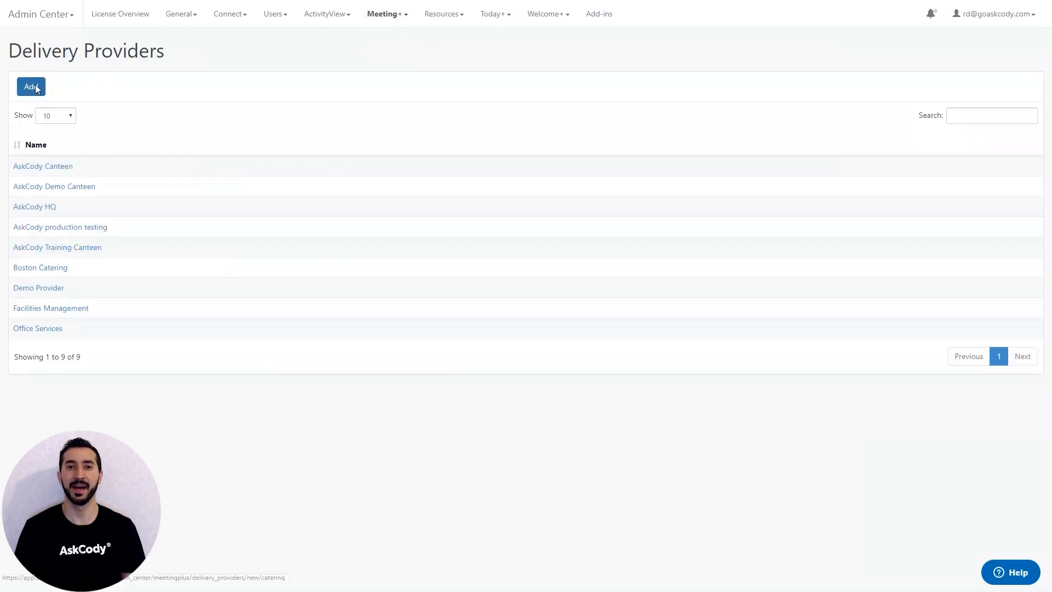
left_click(32, 87)
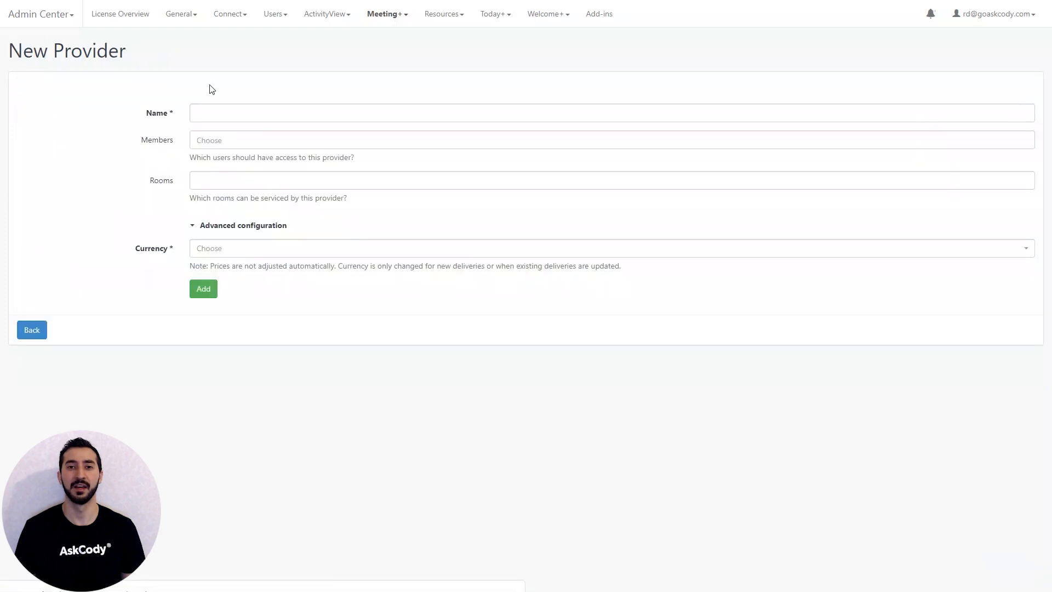
- Name the new delivery provider Boston Cafeteria
left_click(198, 113)
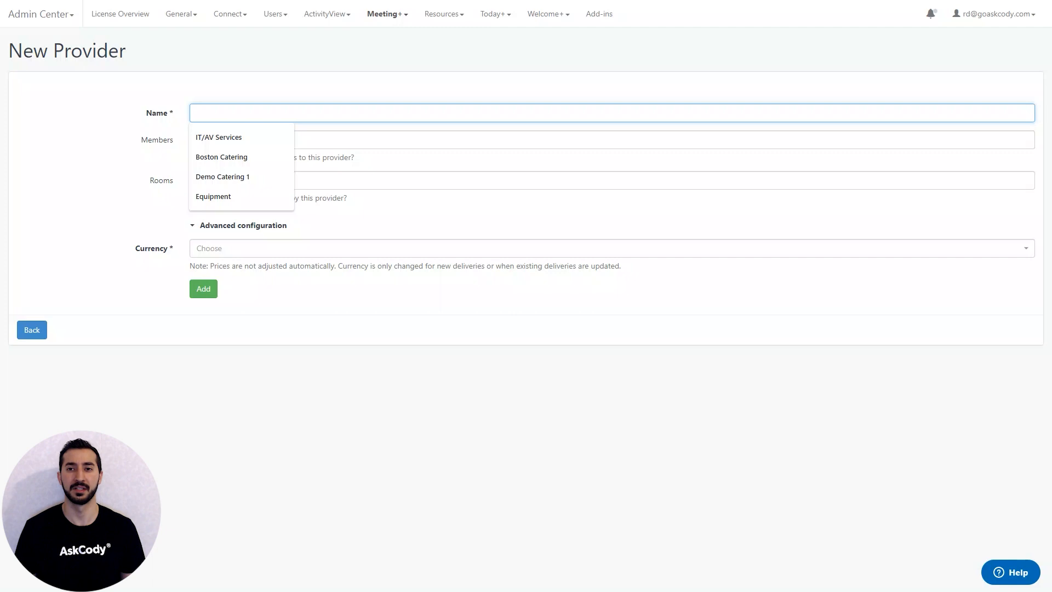
type("Bosto")
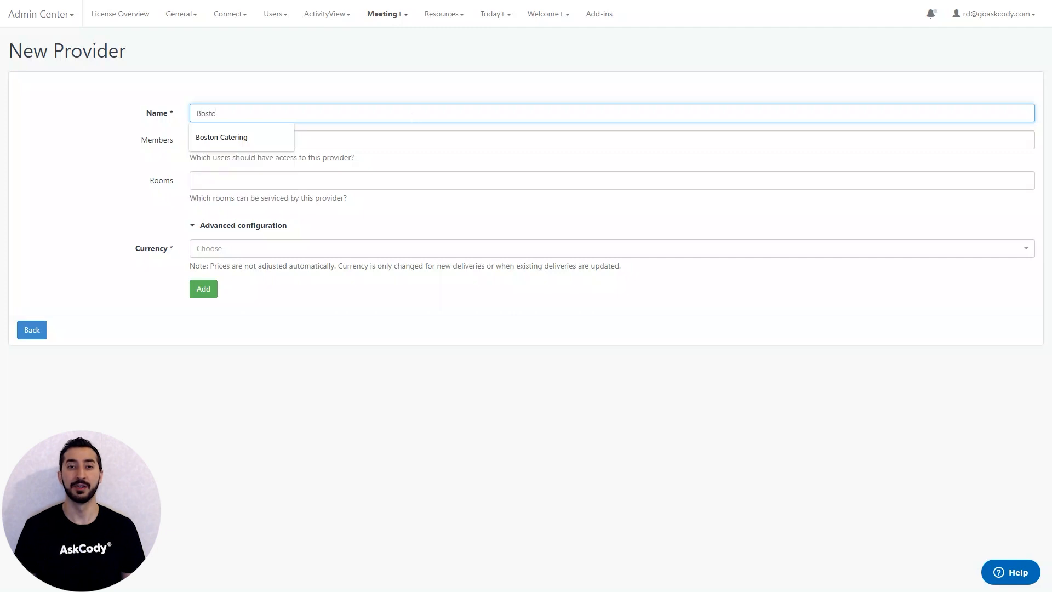
type("n Ca")
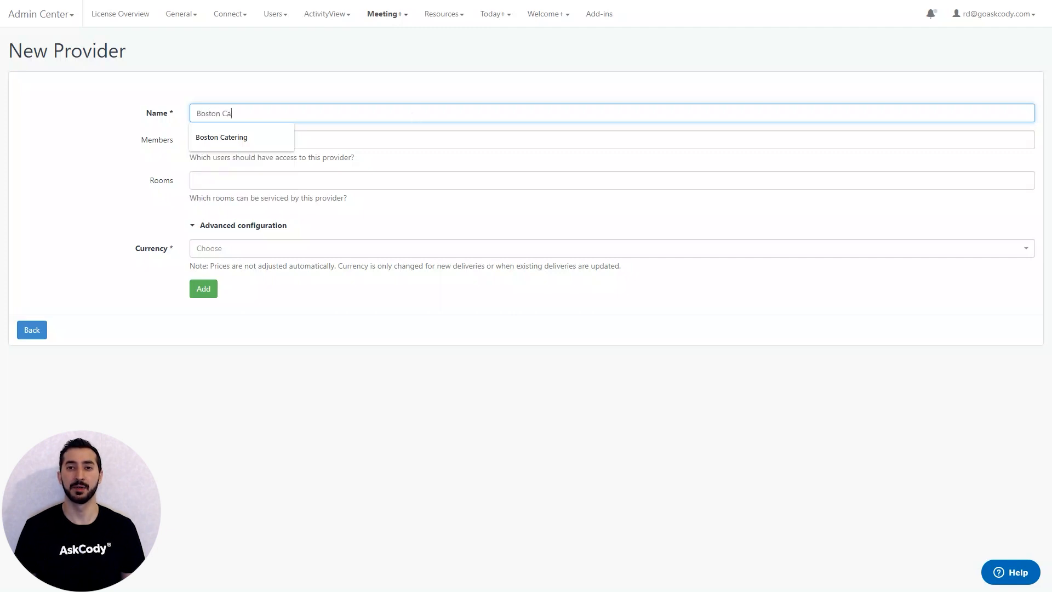
type("feteria")
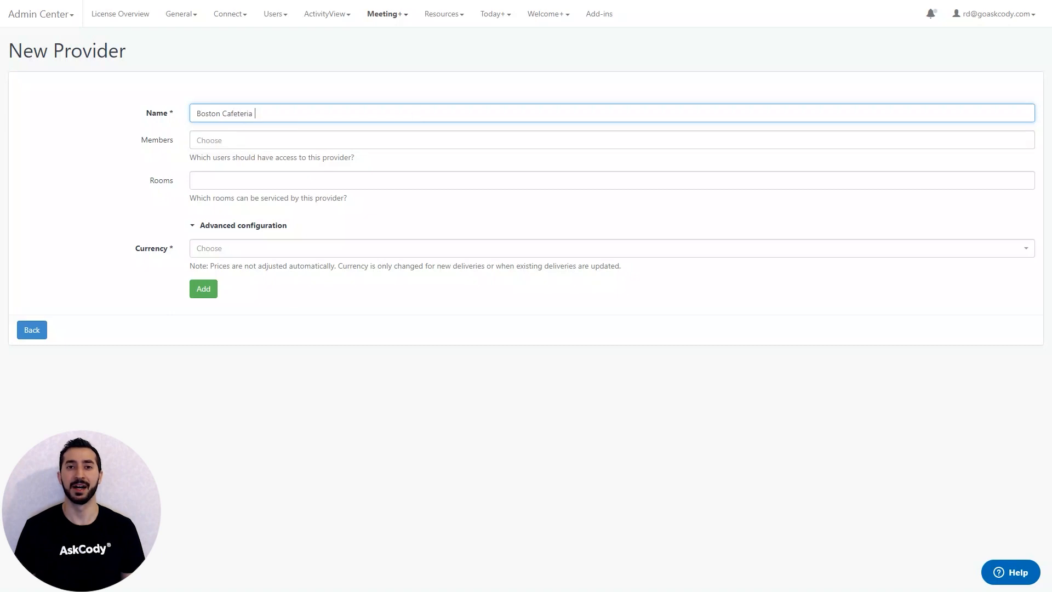
- Give the administrator's own user account access to the provider as a member
left_click(410, 135)
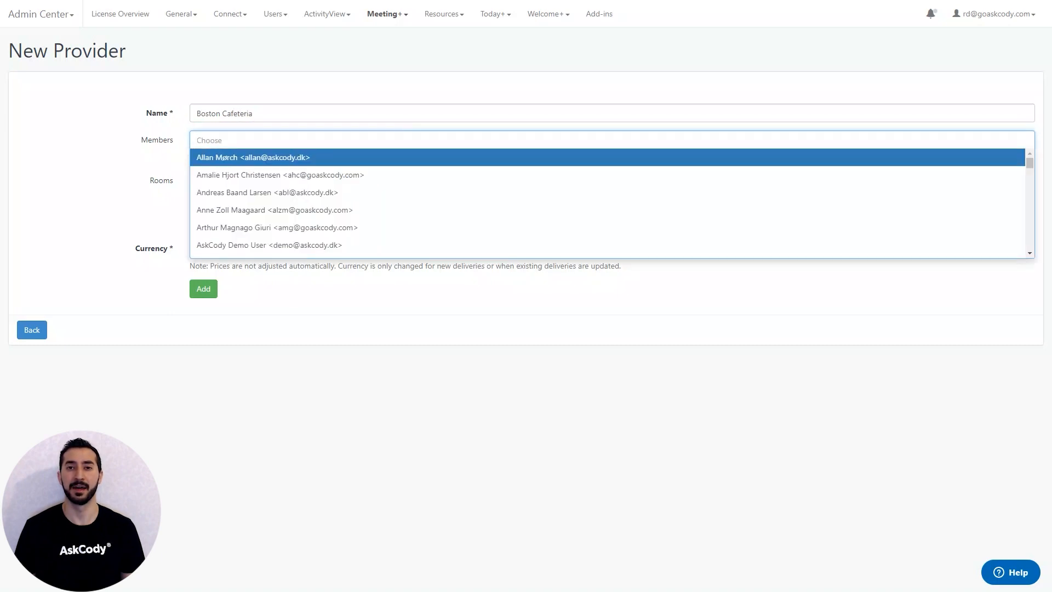
type("Rudy")
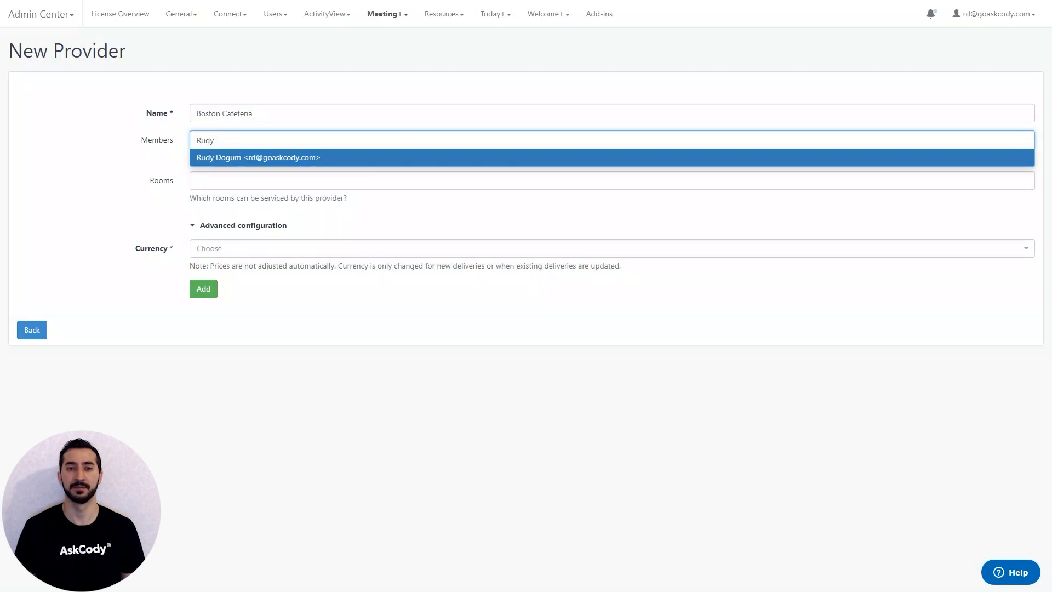
left_click(401, 158)
- Assign the Echo, CHARLIE and DELTA rooms to the provider and set its currency to USD
left_click(398, 181)
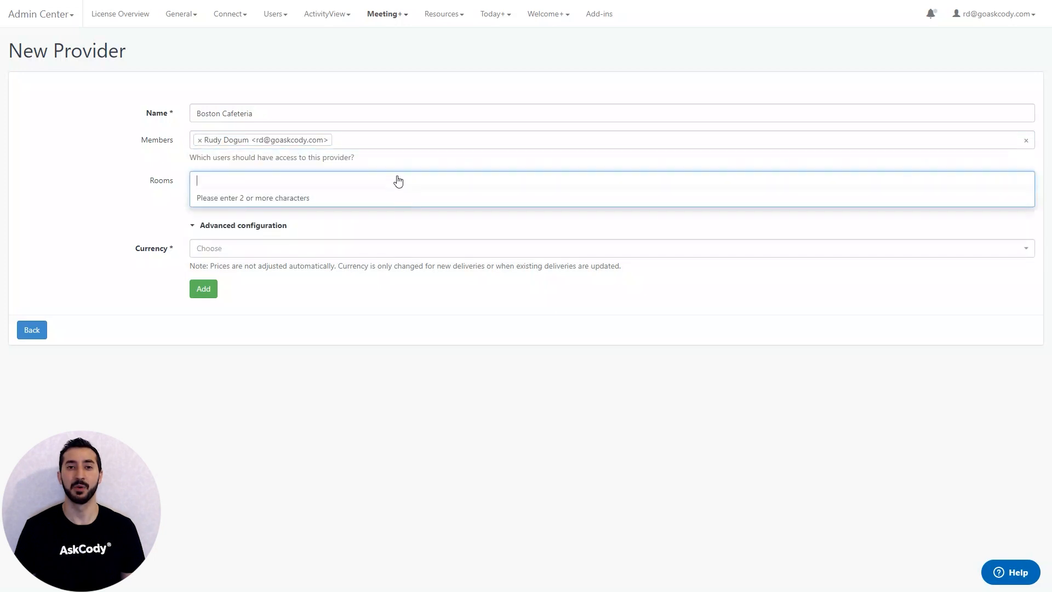
type("ec")
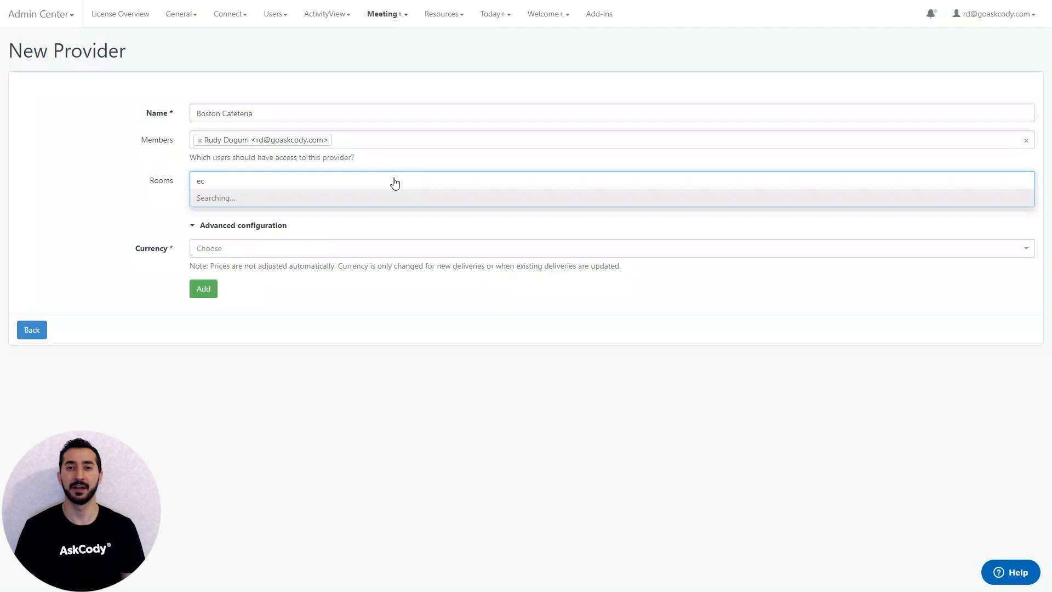
left_click(382, 190)
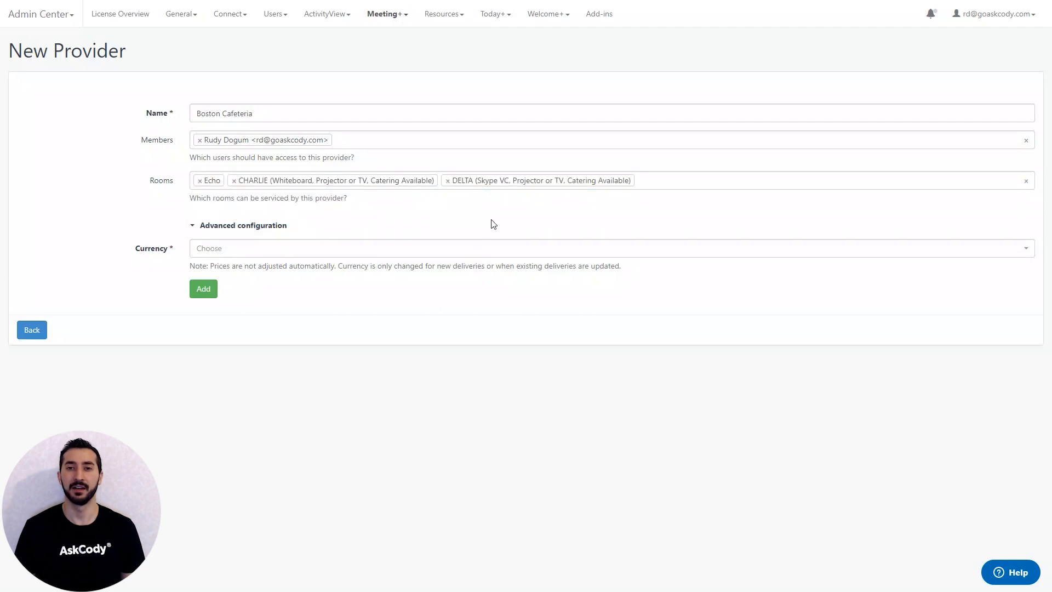
left_click(492, 248)
left_click(480, 286)
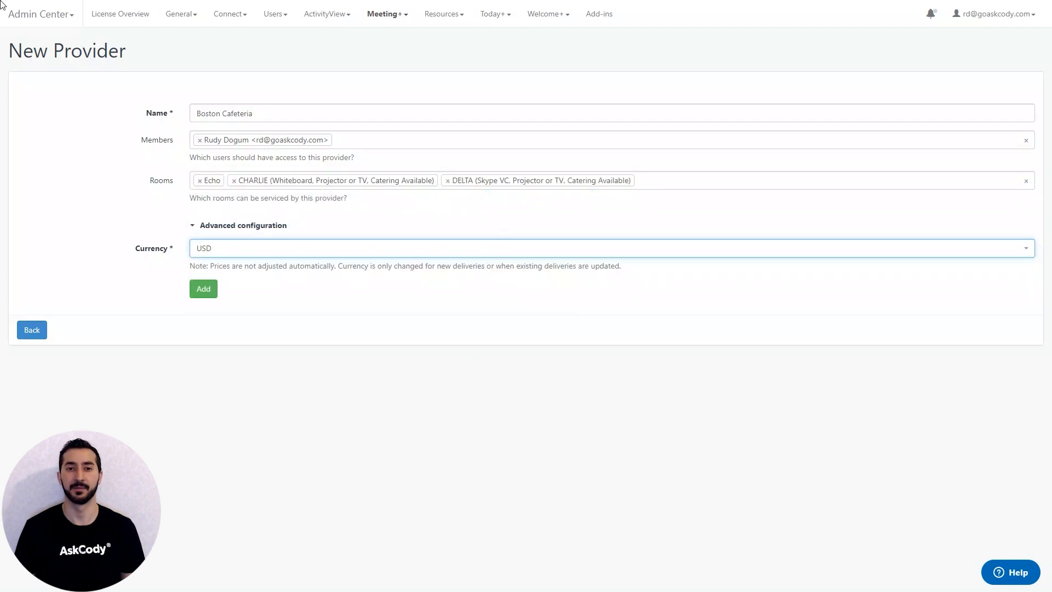
- Expand the advanced configuration and set the provider's location to Boston, Massachusetts (English (United States), America/New_York)
left_click(239, 226)
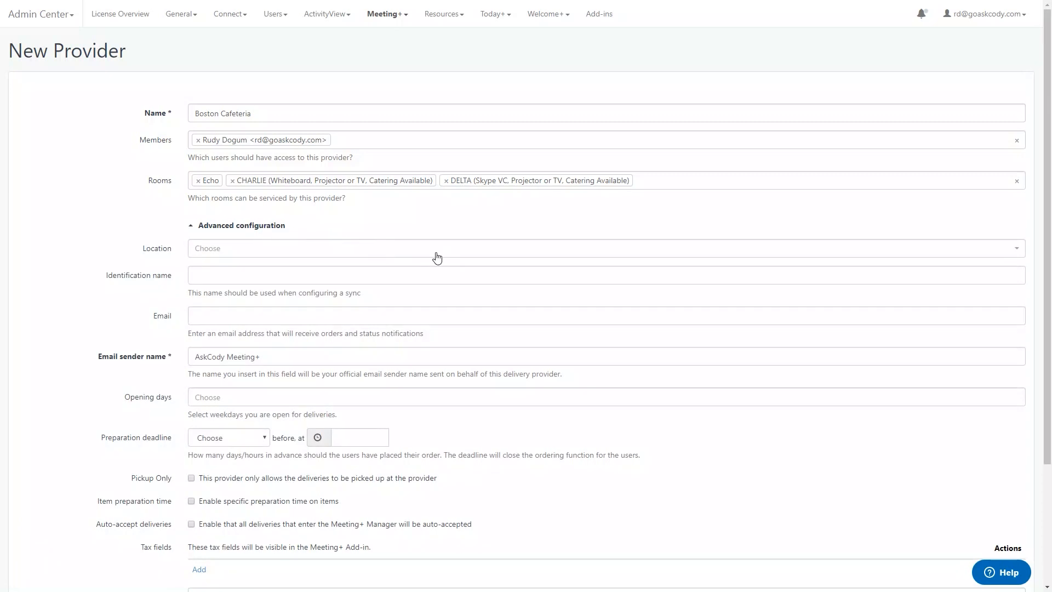
left_click(445, 256)
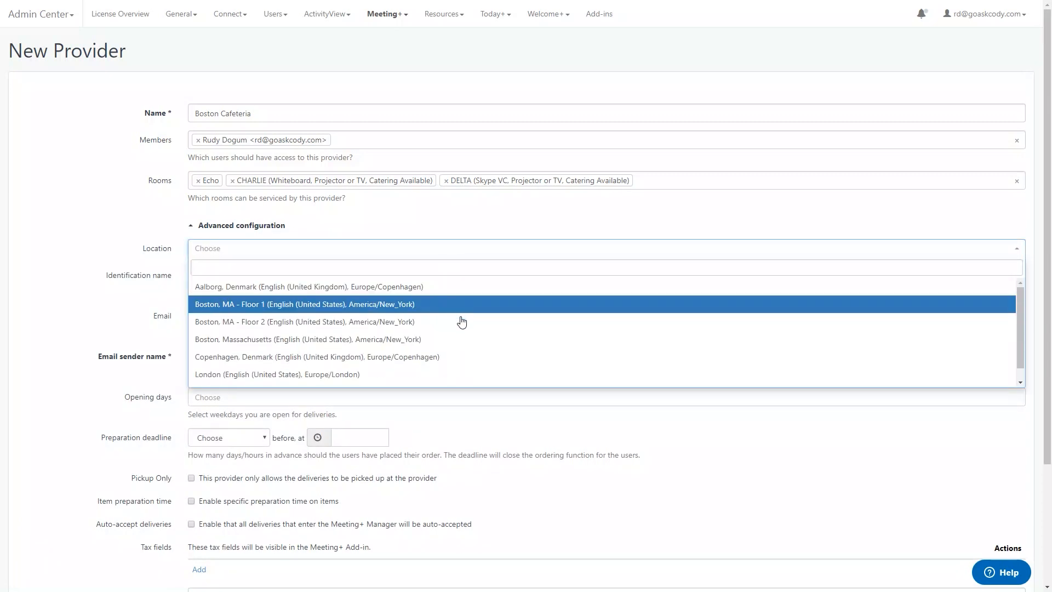
left_click(466, 339)
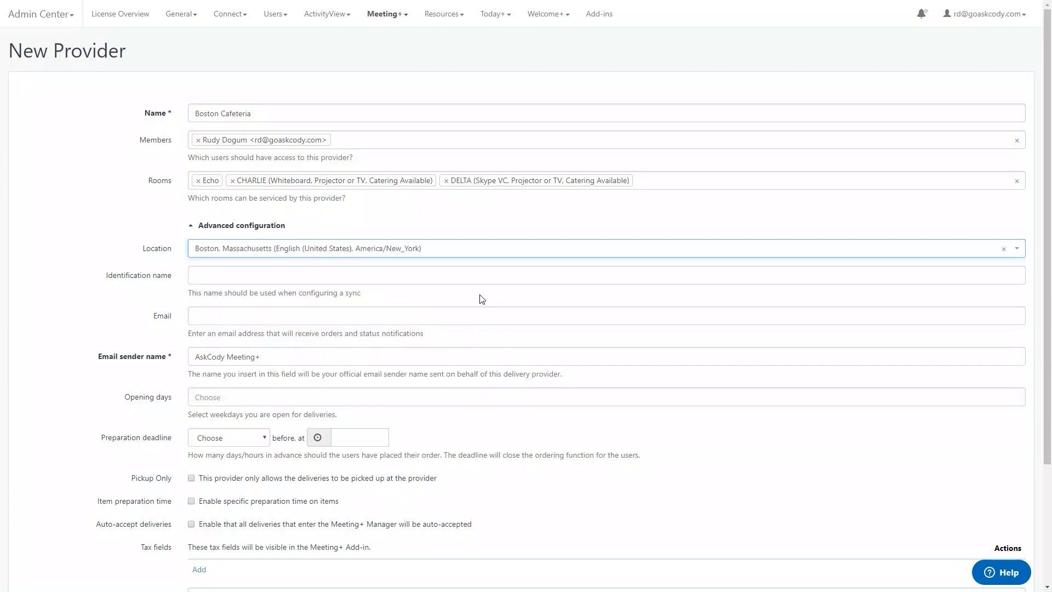
- Enter the provider's e-mail address for receiving orders and status notifications
left_click(479, 311)
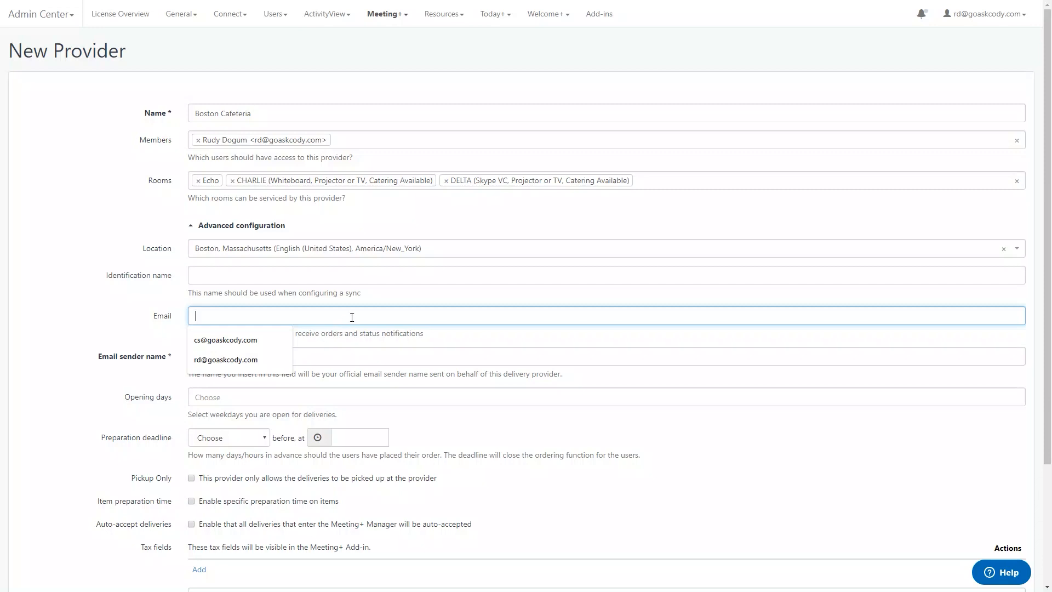
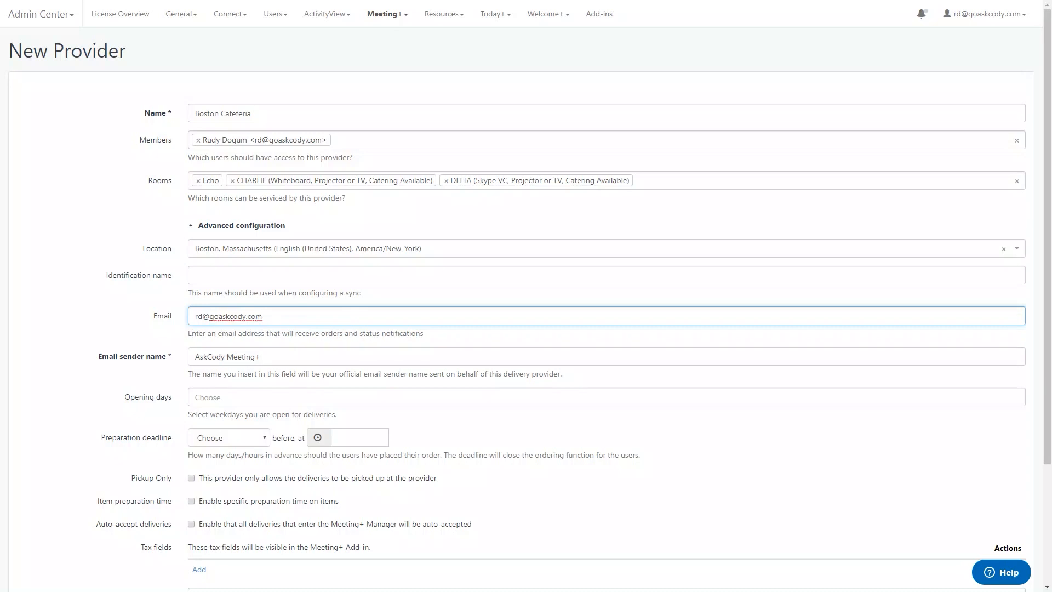
left_click(262, 356)
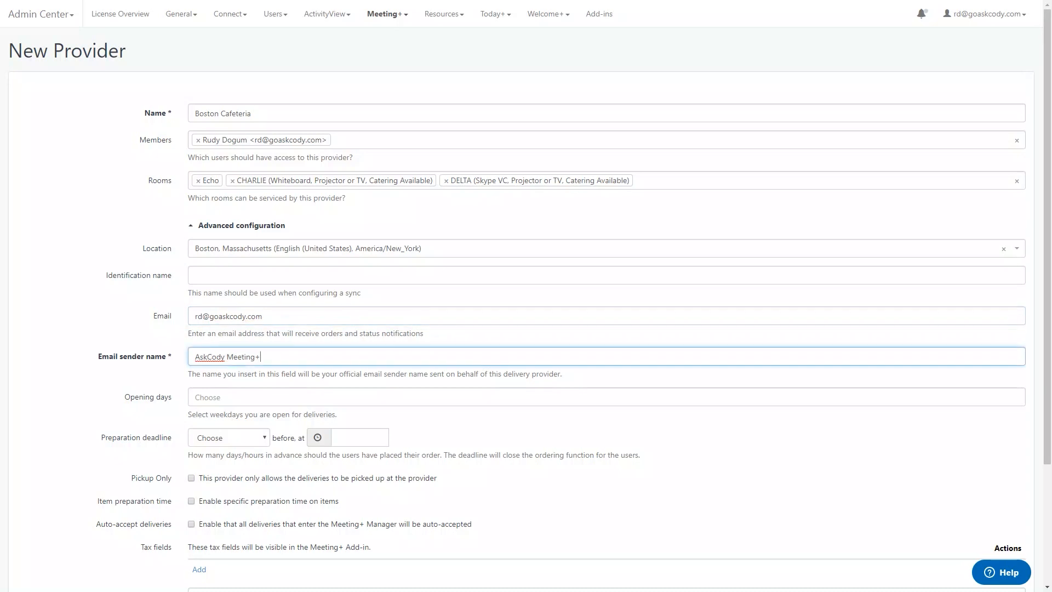
- Set the provider's opening days to Monday, Tuesday, Wednesday, Thursday and Friday
scroll(488, 354, "down", 2)
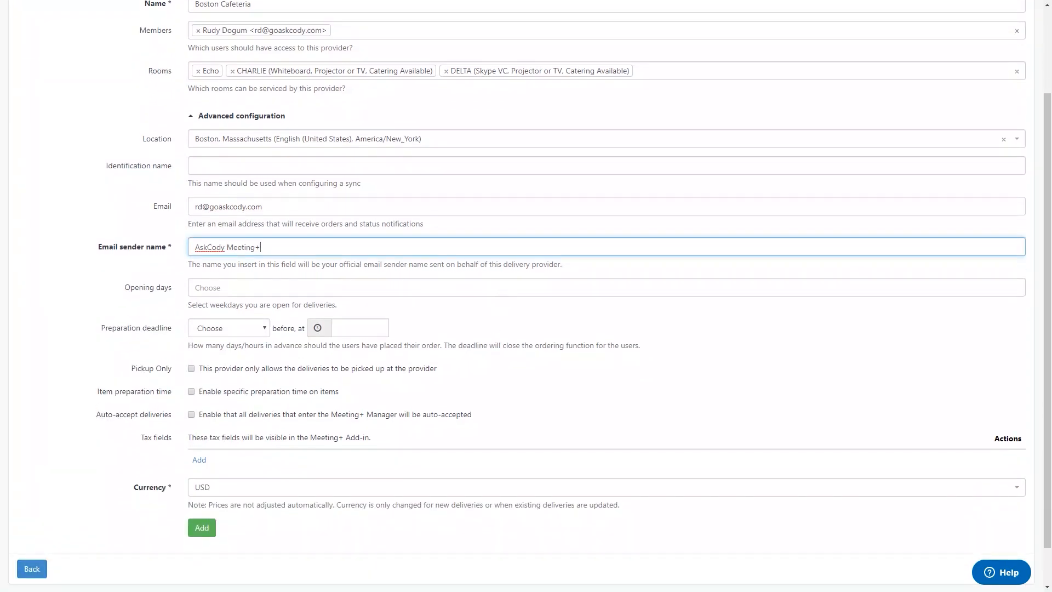
left_click(497, 290)
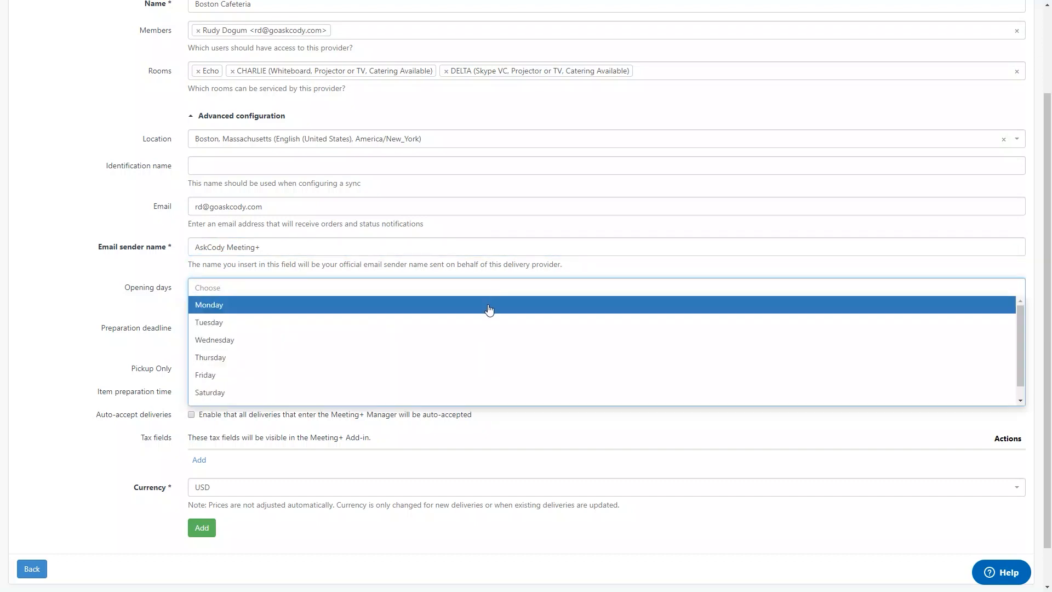
left_click(489, 310)
left_click(489, 310)
left_click(489, 310)
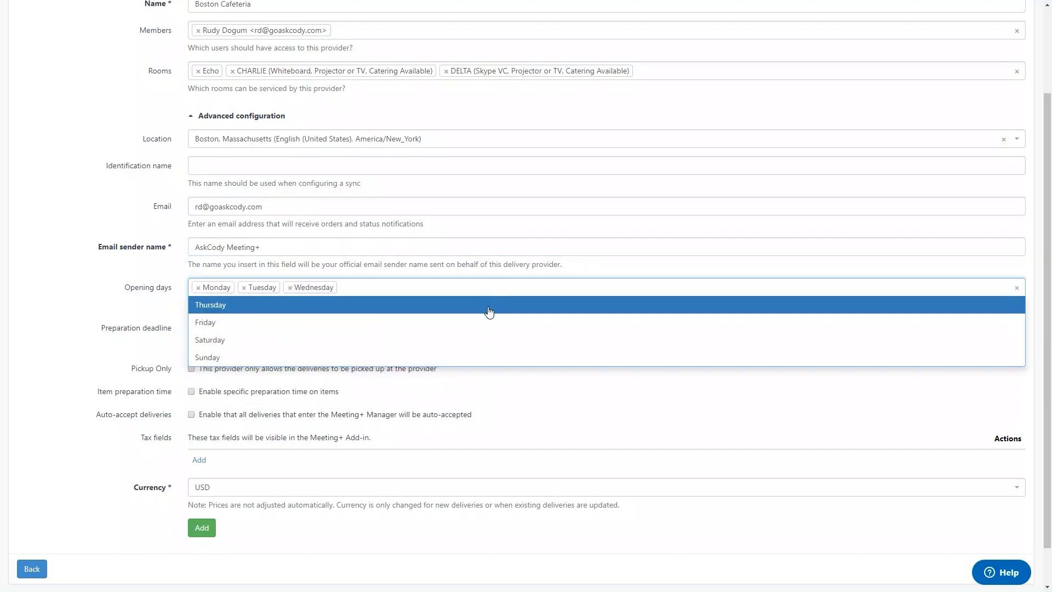
left_click(489, 310)
left_click(489, 310)
key("Escape")
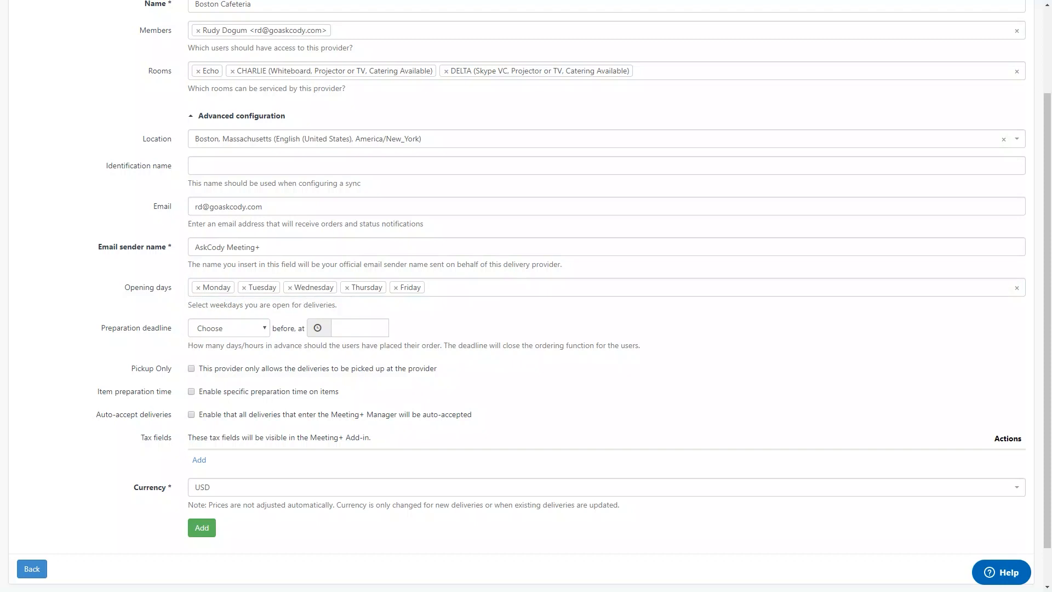
- Set the preparation deadline to 1 day before, at 5:00 PM
left_click(261, 329)
left_click(402, 330)
left_click(253, 332)
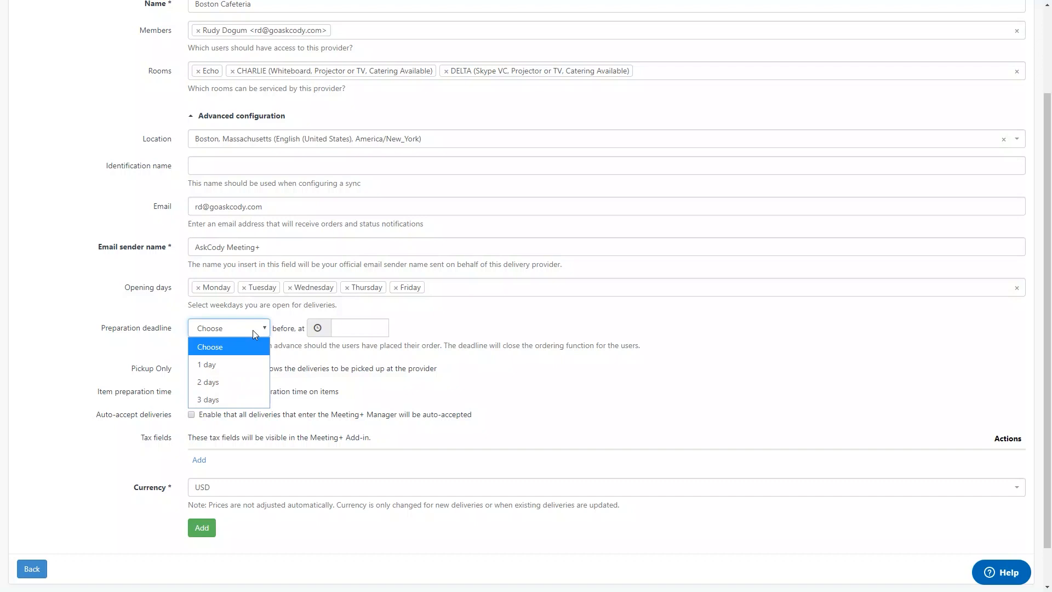
left_click(253, 360)
left_click(359, 328)
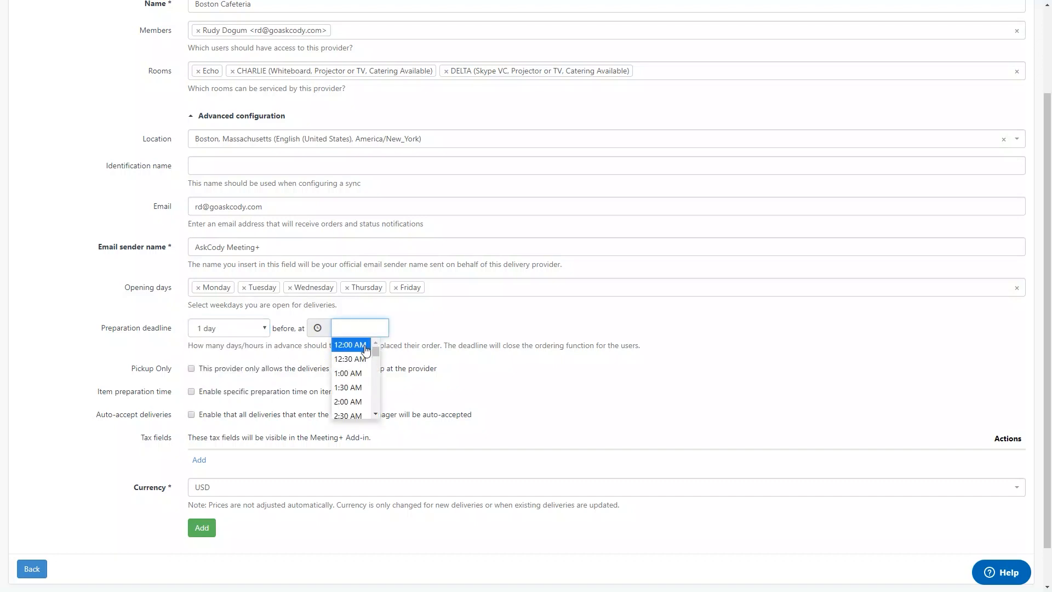
scroll(368, 367, "down", 5)
scroll(368, 367, "down", 4)
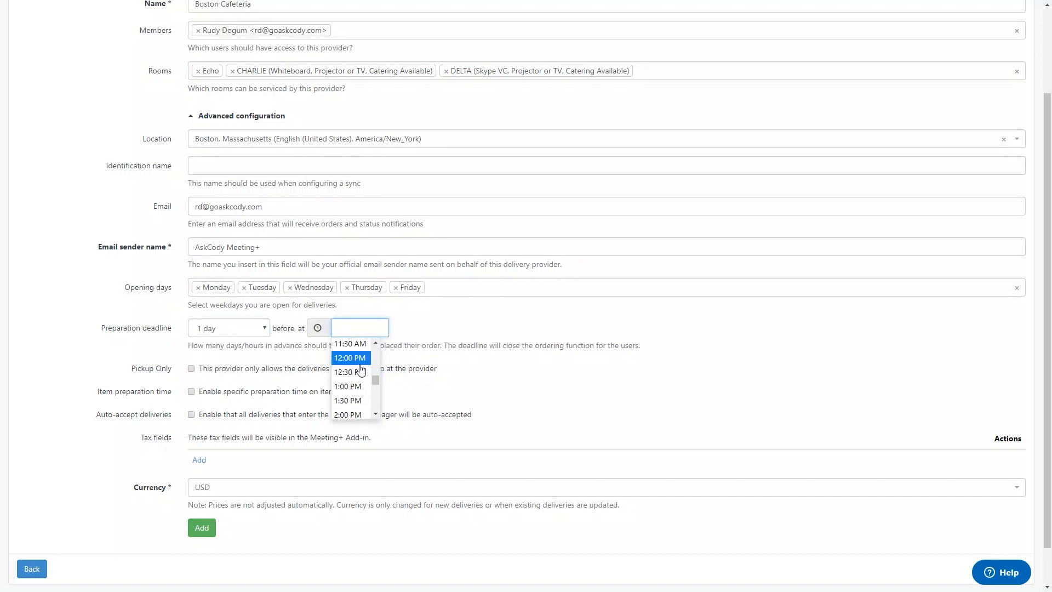
scroll(362, 401, "down", 4)
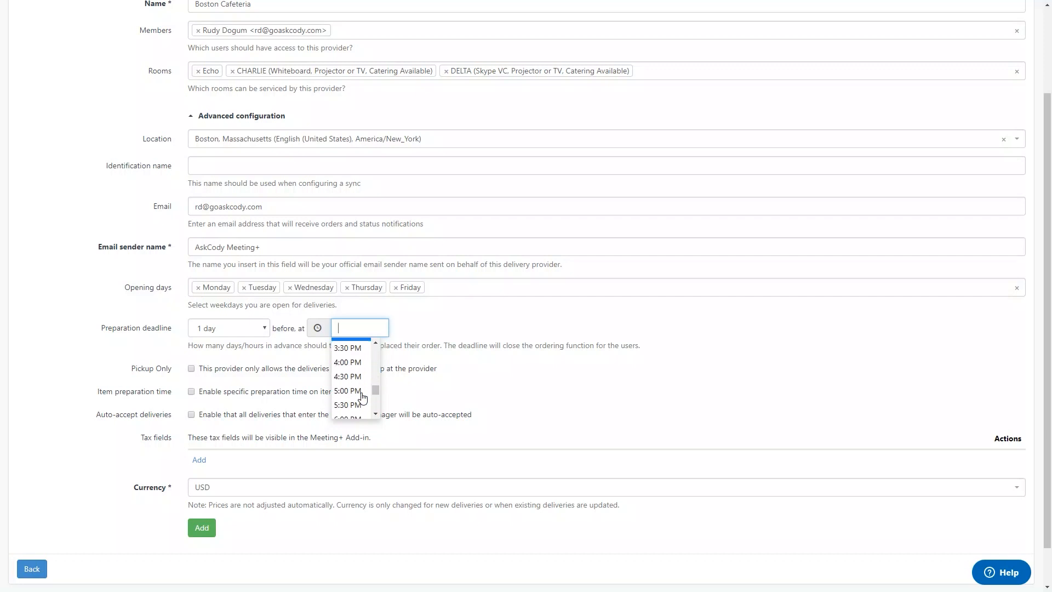
left_click(362, 396)
- Enable specific preparation time on items and save the new delivery provider
left_click(510, 354)
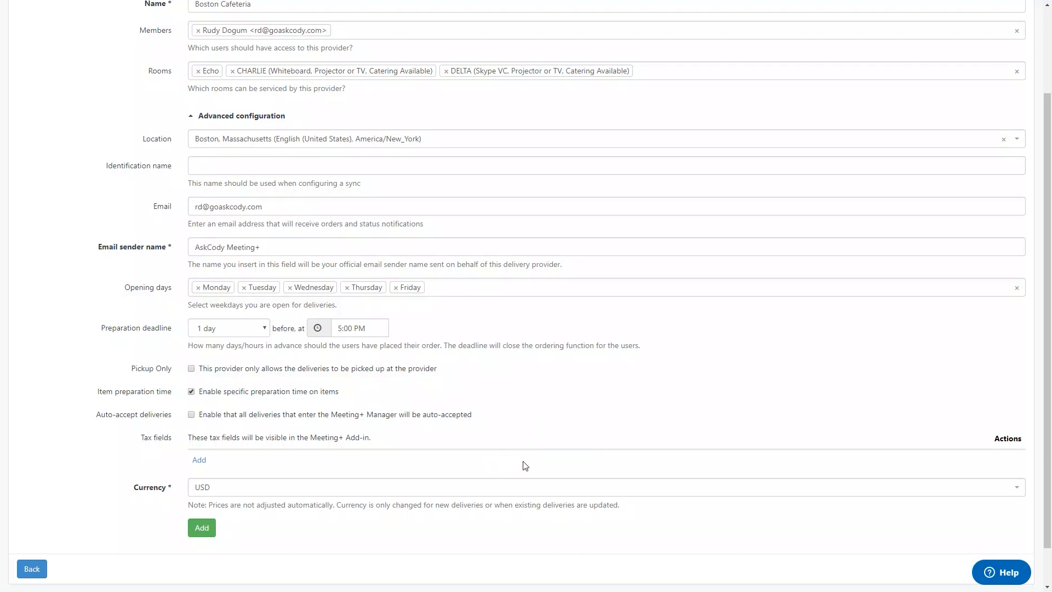
scroll(531, 495, "down", 1)
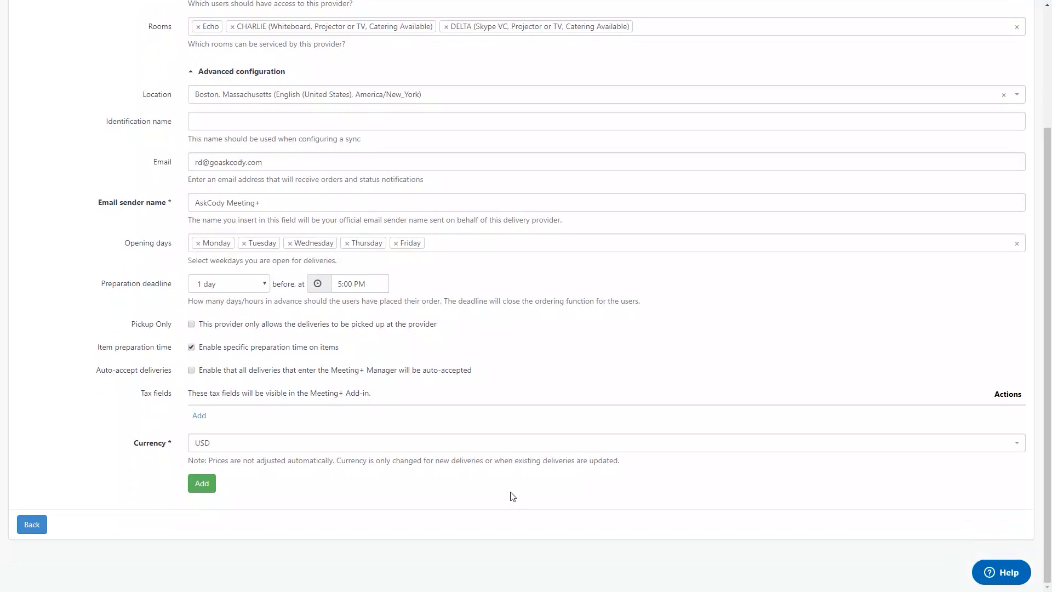
left_click(202, 484)
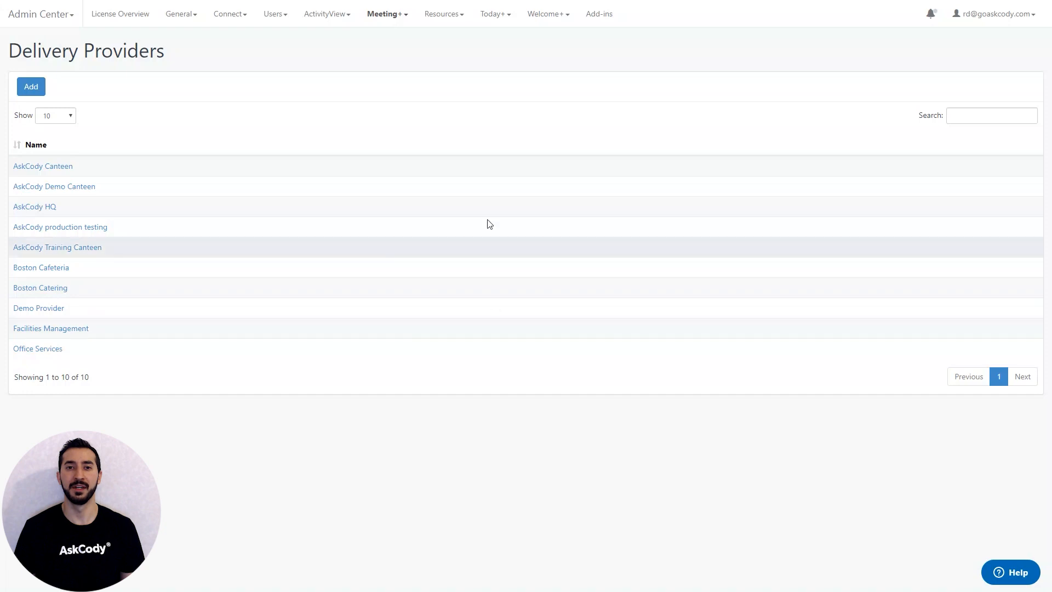
- Review the Meeting+ buffer-time and tax information settings and open the list of meeting types
left_click(388, 19)
left_click(407, 52)
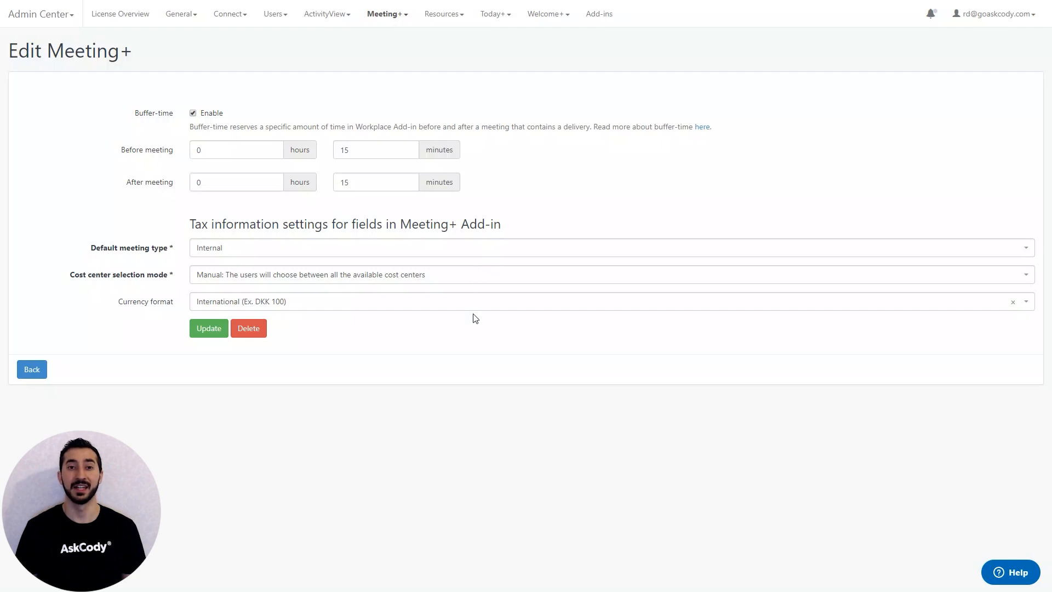
left_click(404, 17)
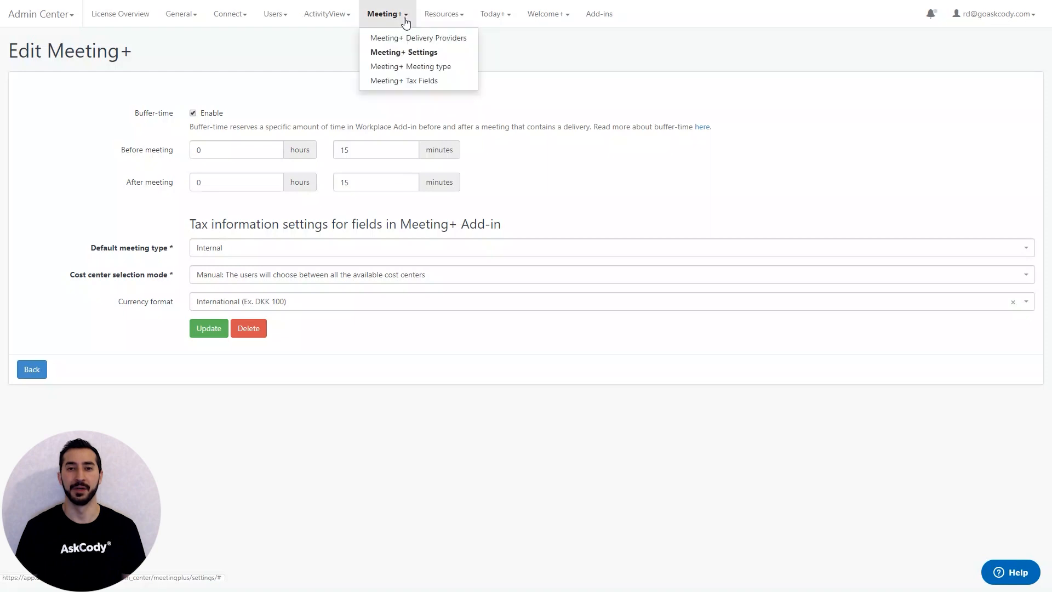
left_click(411, 66)
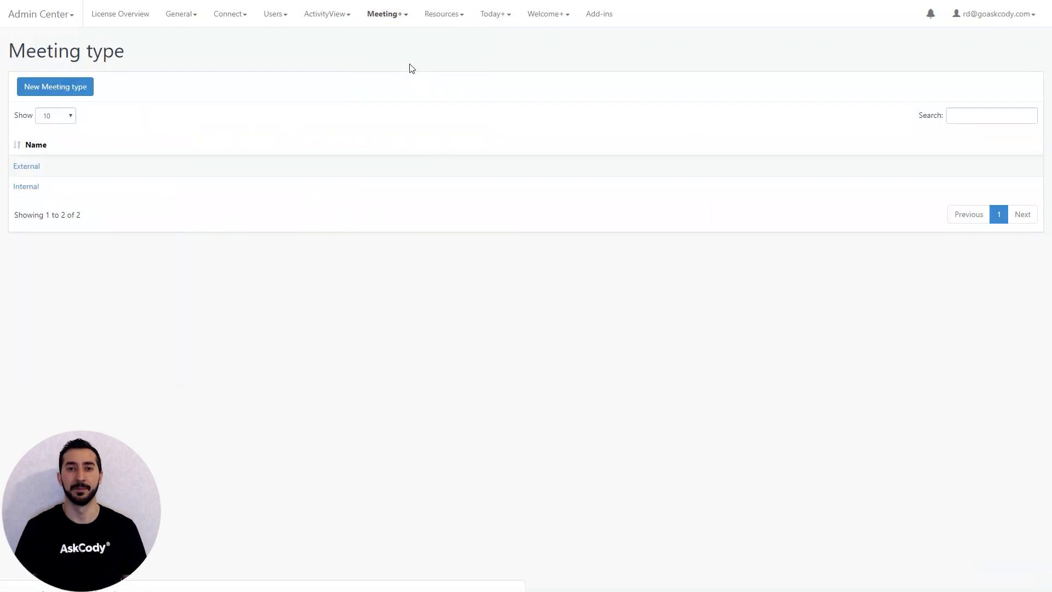
- Switch from the Admin Center to the Meeting+ module and make Boston Cafeteria the active delivery provider
left_click(399, 19)
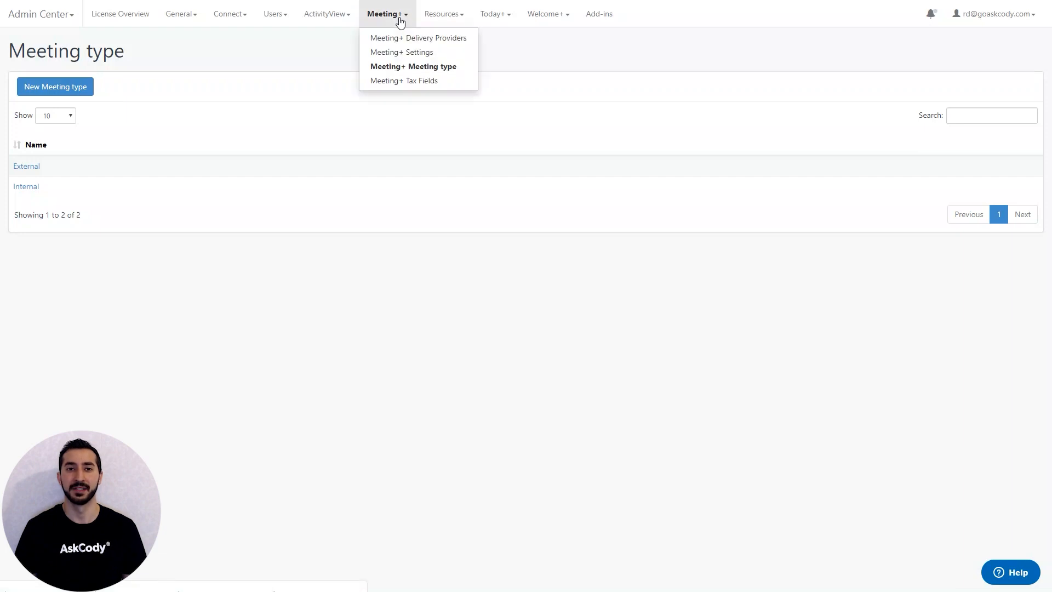
left_click(399, 19)
left_click(61, 24)
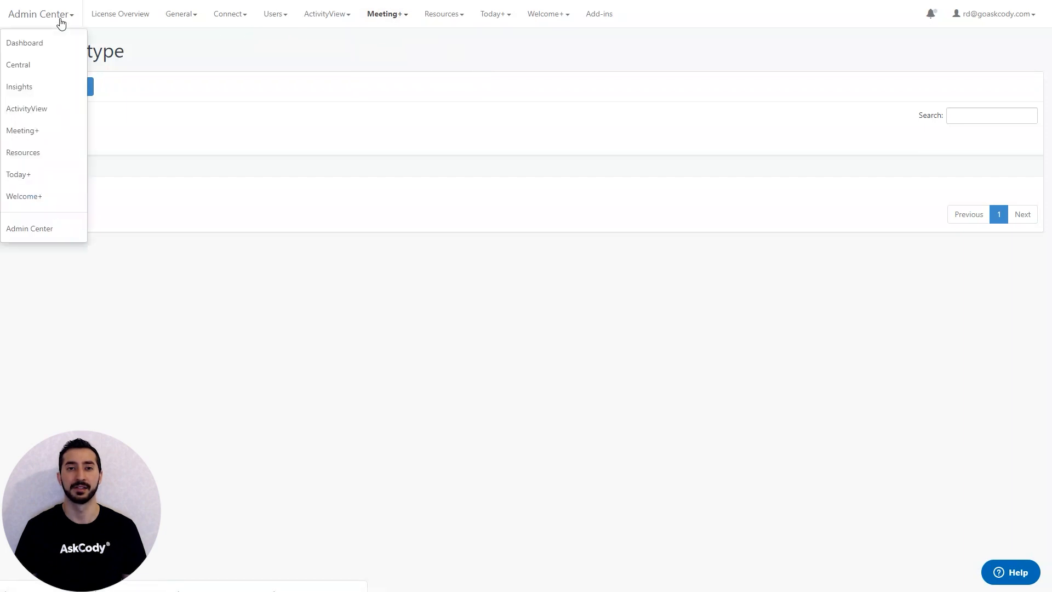
left_click(50, 133)
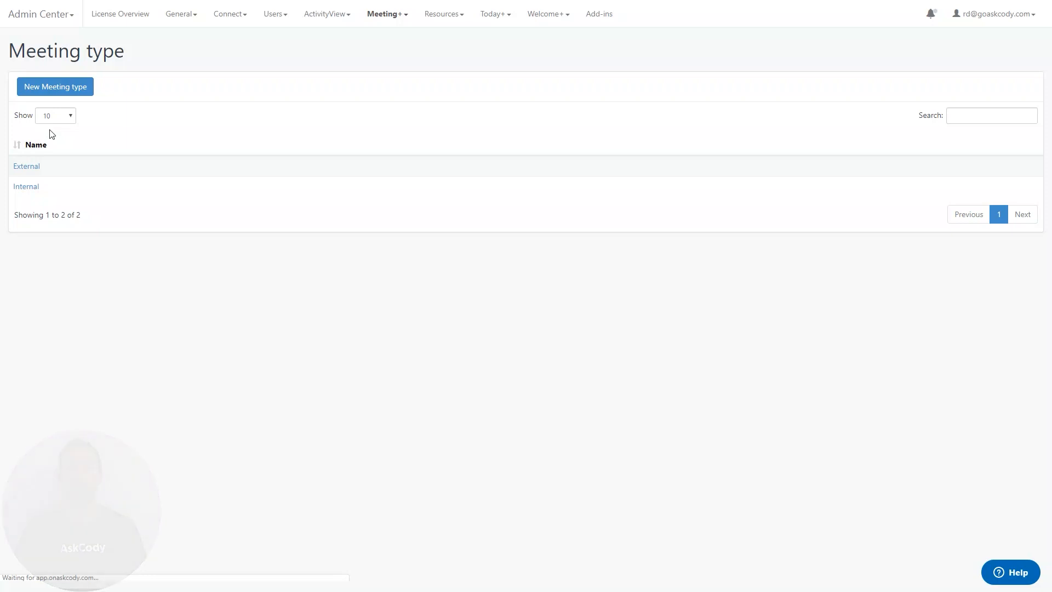
left_click(1003, 21)
left_click(965, 97)
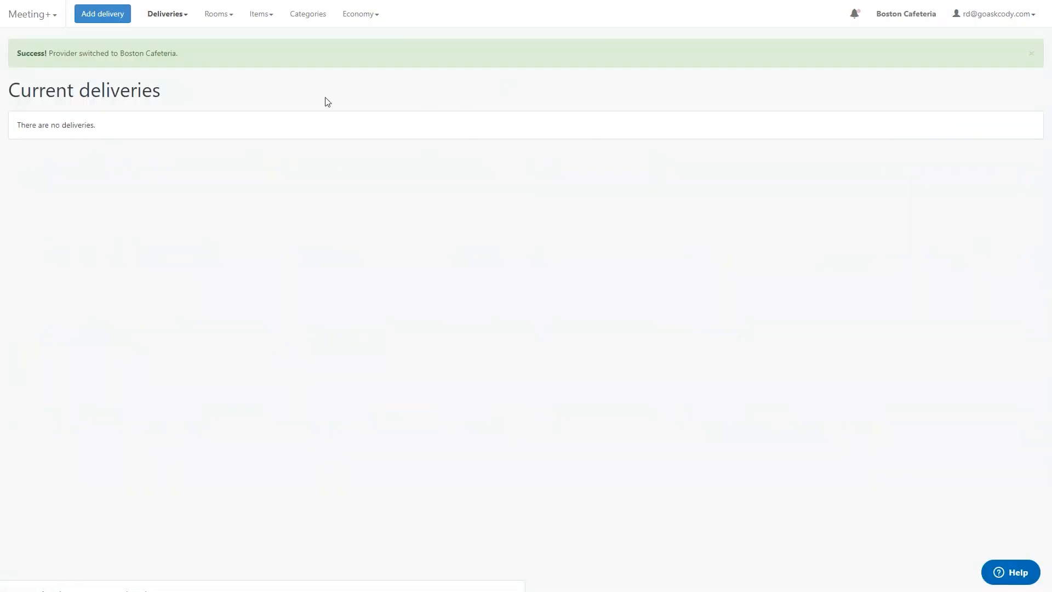
- Start a new item for Boston Cafeteria and name it Veggie Taco
left_click(273, 17)
left_click(277, 36)
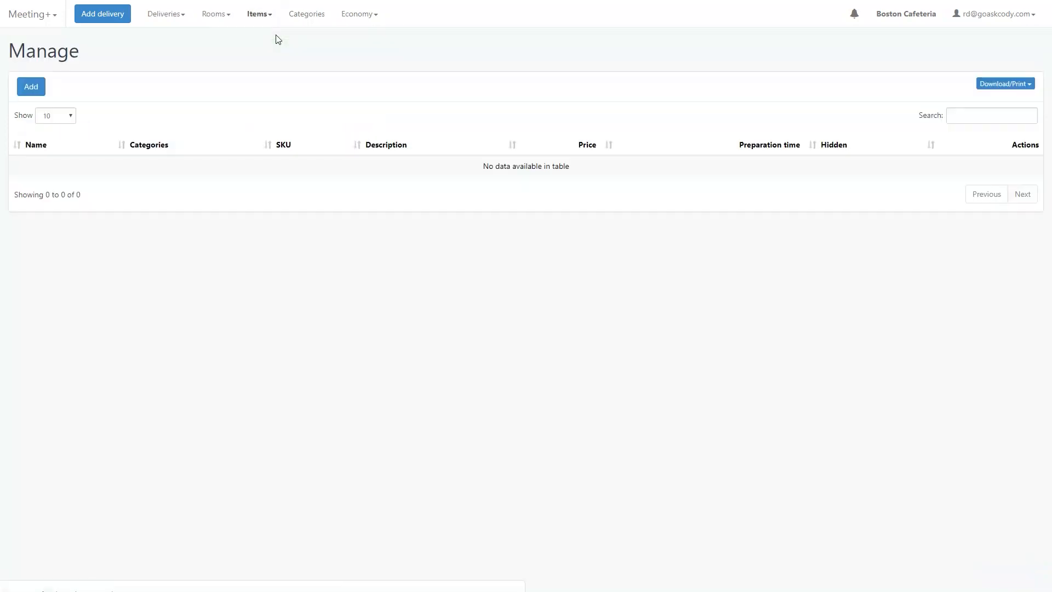
left_click(41, 85)
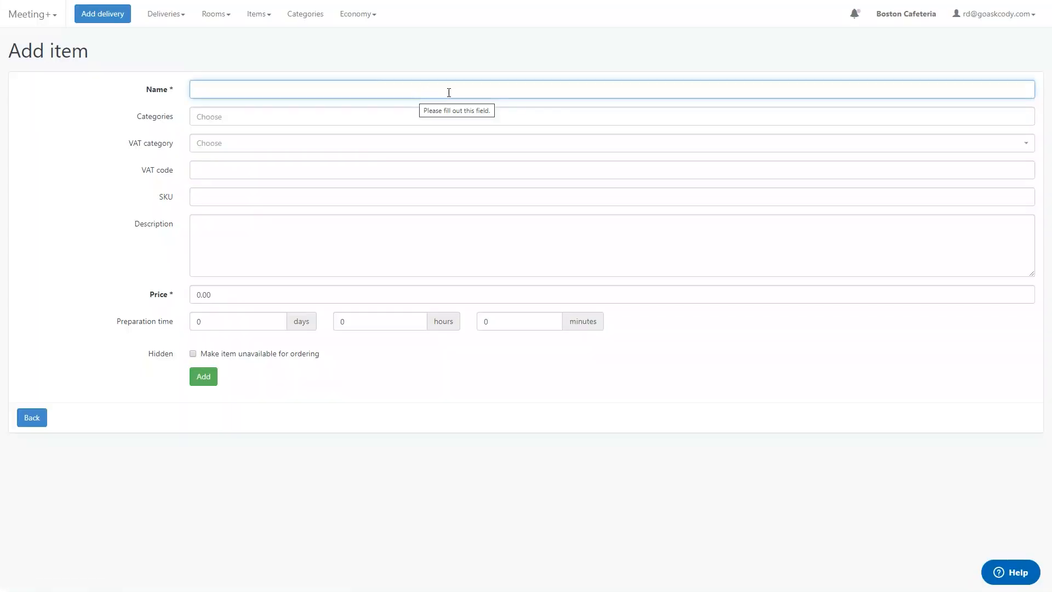
left_click(449, 92)
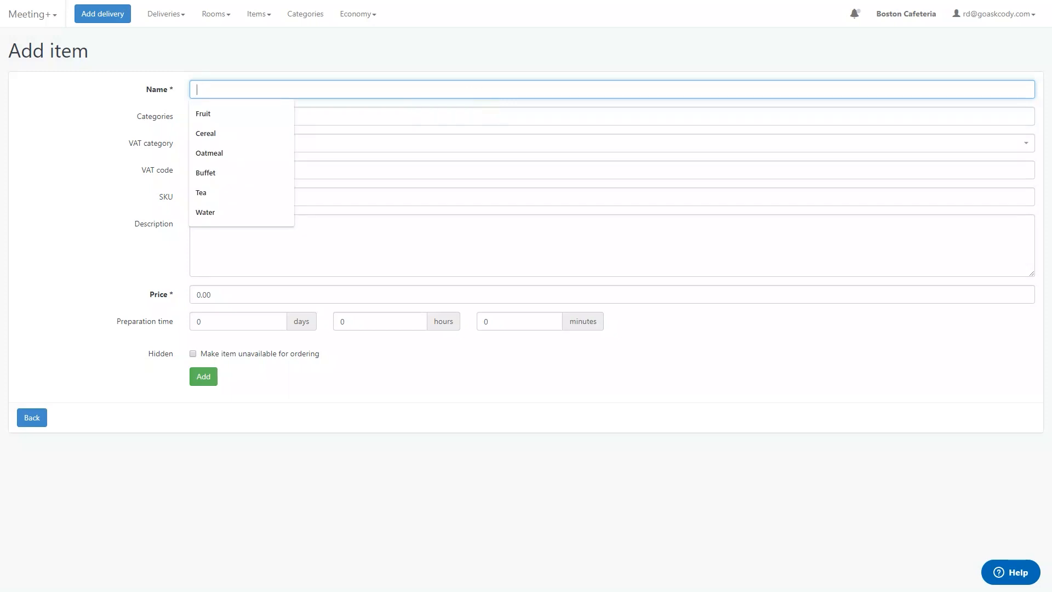
type("Veggie Taco")
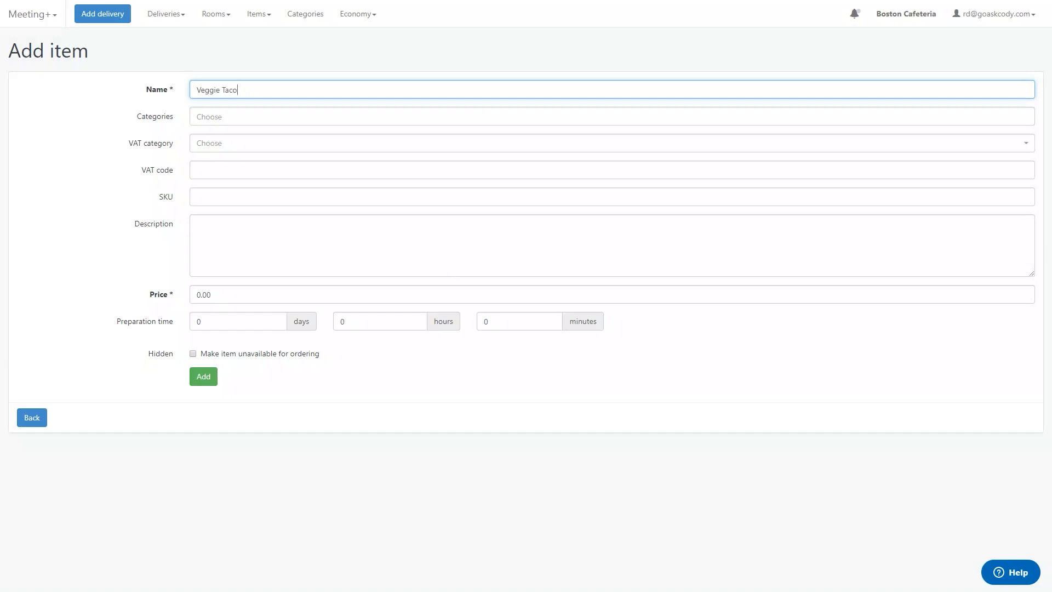
- Set the Veggie Taco's price to 3 and its preparation time to 1 hour, and save the item
left_click(169, 295)
type("3")
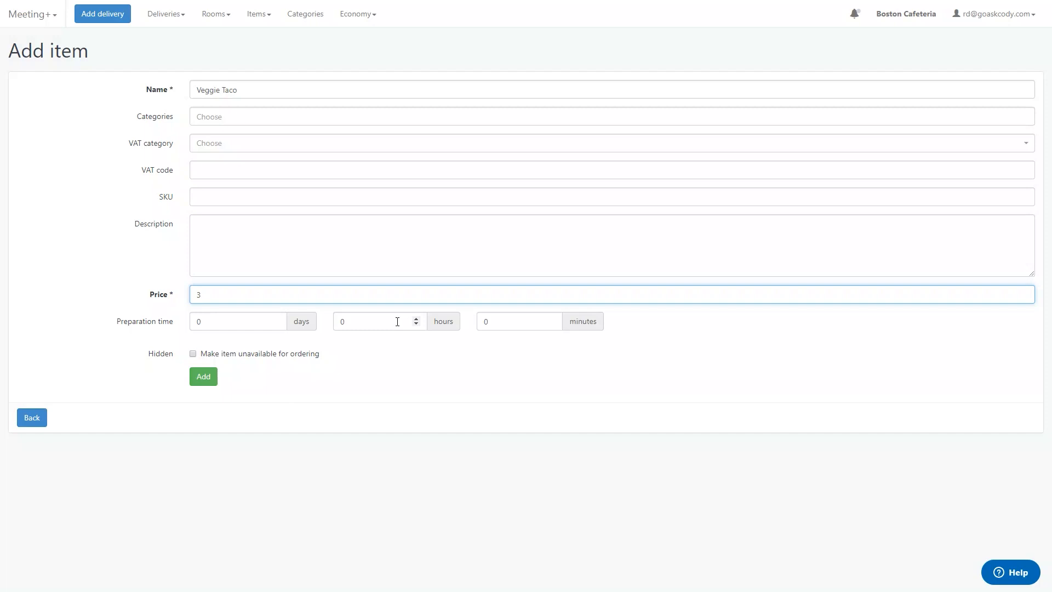
left_click(397, 322)
type("1")
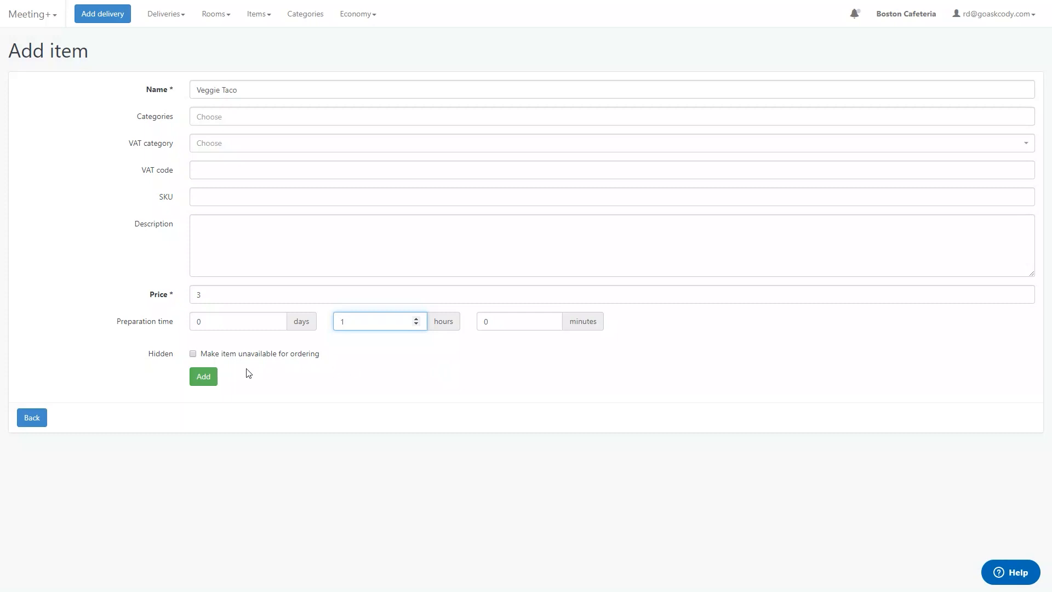
left_click(204, 376)
- Start another new item from the item management list and name it Chicken Taco
left_click(259, 15)
left_click(263, 37)
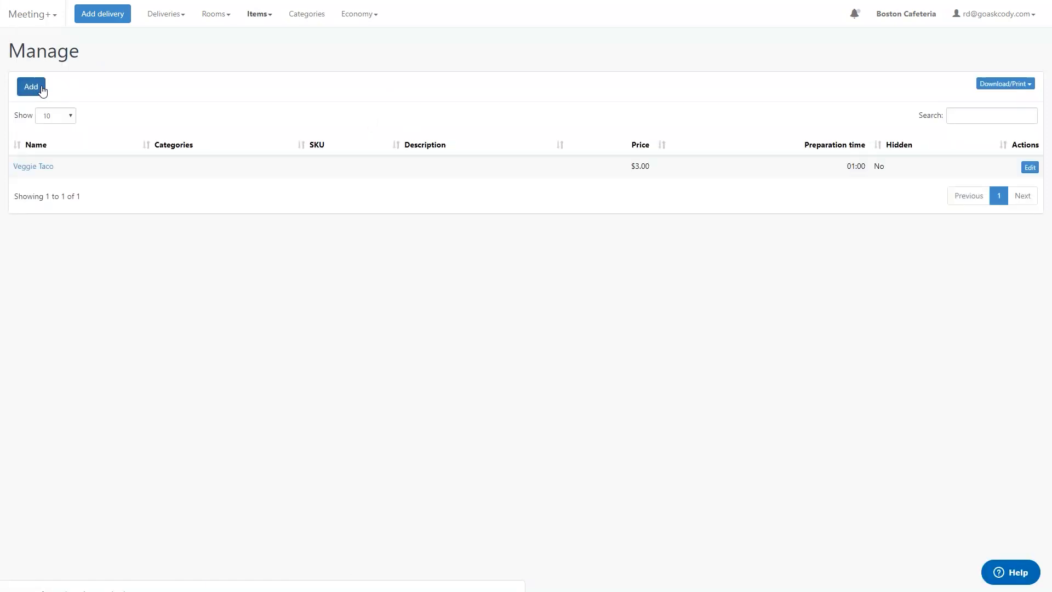
left_click(41, 89)
left_click(322, 93)
type("Chicken T")
left_click_drag(321, 93, 397, 70)
type("Chicken Taco")
- Give the Chicken Taco a price of 3 and a preparation time of 1 hour, and save the item
key("Tab")
key("Tab")
key("Tab")
key("Tab")
key("Tab")
key("Tab")
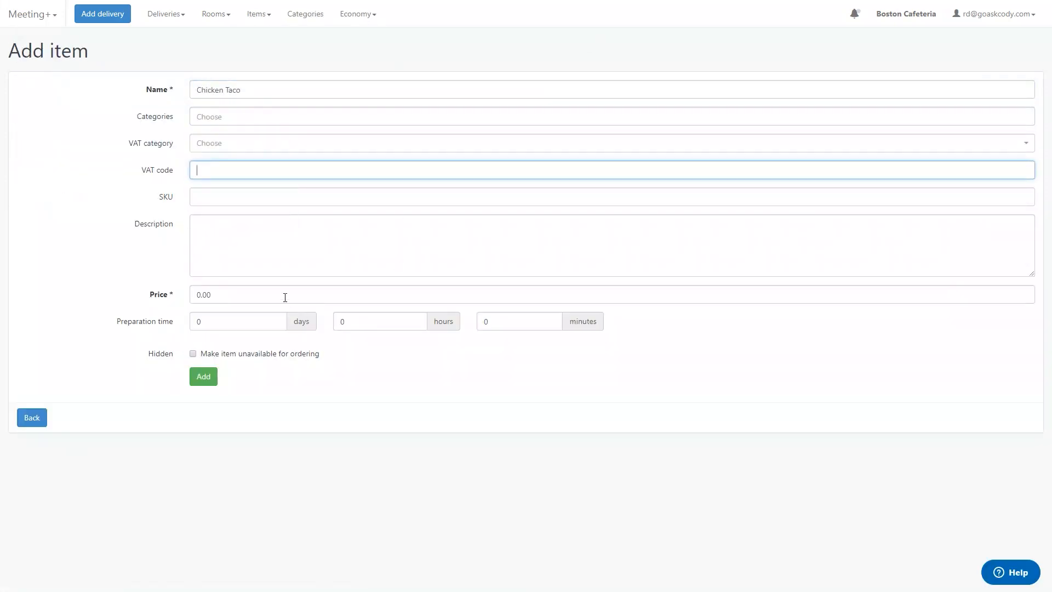
type("3")
key("Tab")
key("Tab")
type("1")
left_click(204, 376)
- Start a third item from the item management list and name it Beef Taco
left_click(258, 15)
left_click(263, 38)
left_click(31, 86)
left_click(321, 88)
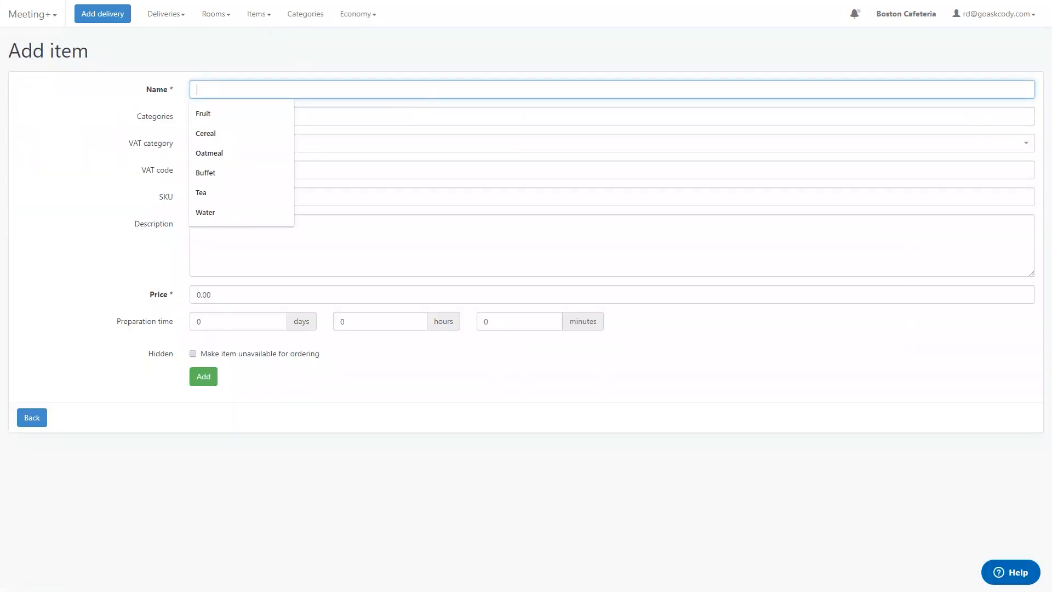
type("Beef Taco")
- Give the Beef Taco a price of 3 and a preparation time of 1 hour, and save the item
key("Tab")
key("Tab")
key("Tab")
key("Tab")
key("Tab")
key("Tab")
type("3")
key("Tab")
key("Tab")
type("1")
left_click(203, 376)
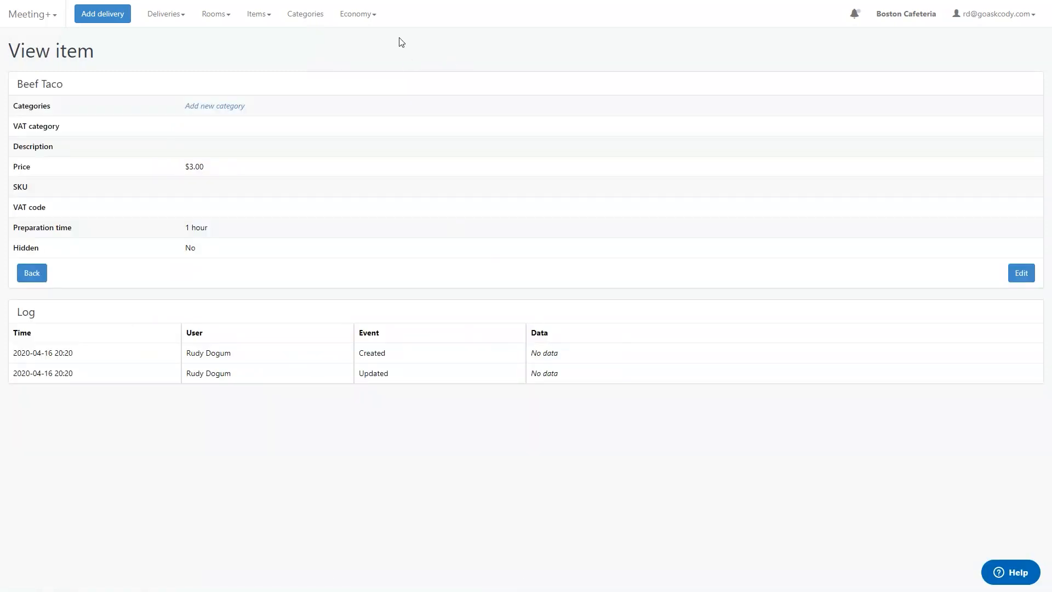
- Start a new item category and name it Taco Bar
left_click(305, 15)
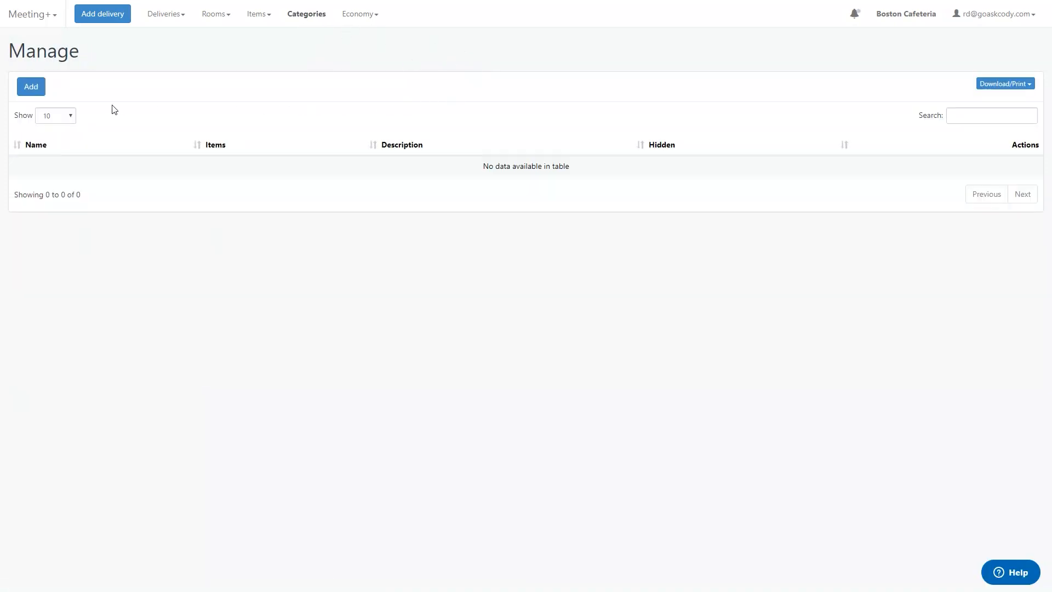
left_click(36, 89)
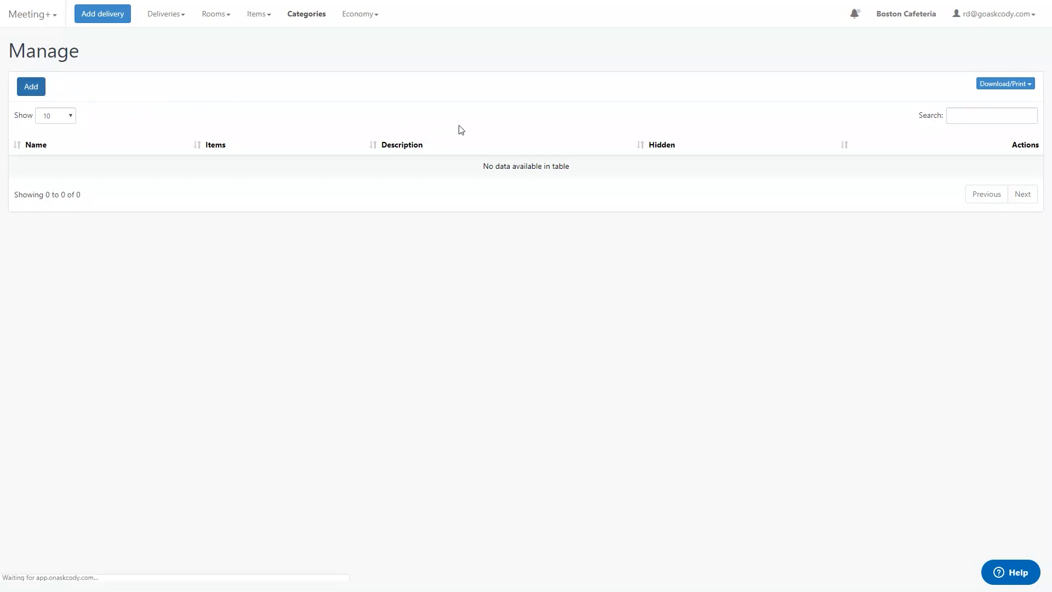
left_click(472, 88)
type("Taco Bar")
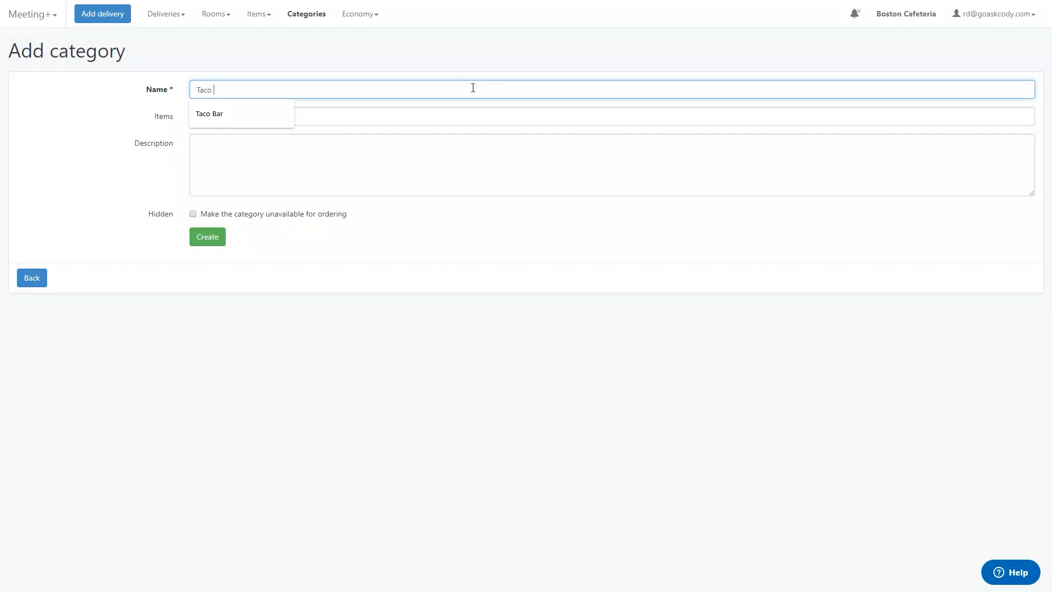
- Assign Beef Taco, Chicken Taco and Veggie Taco to the Taco Bar category and create it
left_click(468, 116)
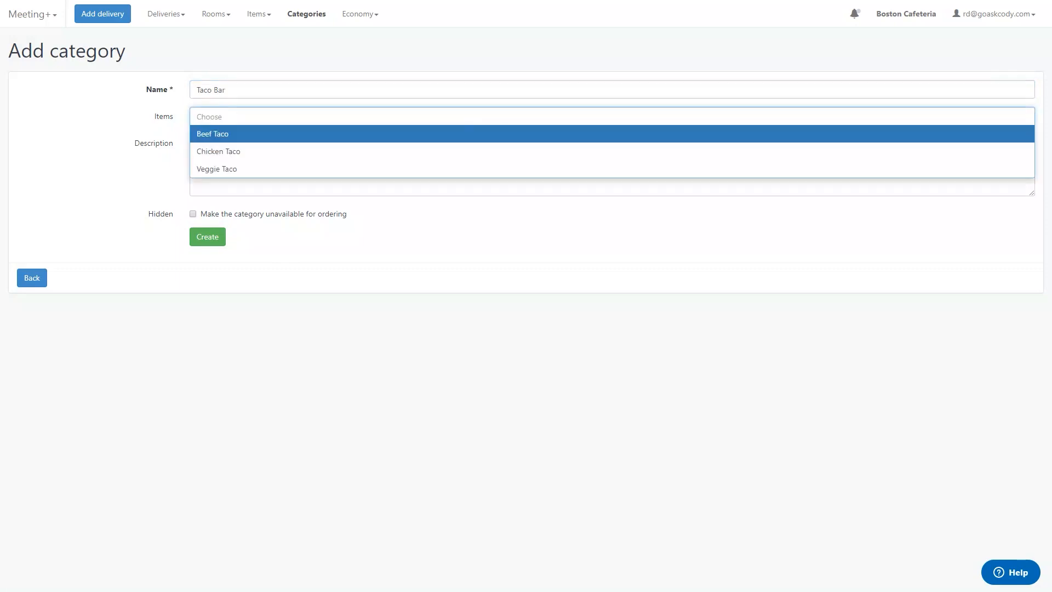
left_click(467, 136)
left_click(467, 137)
left_click(465, 134)
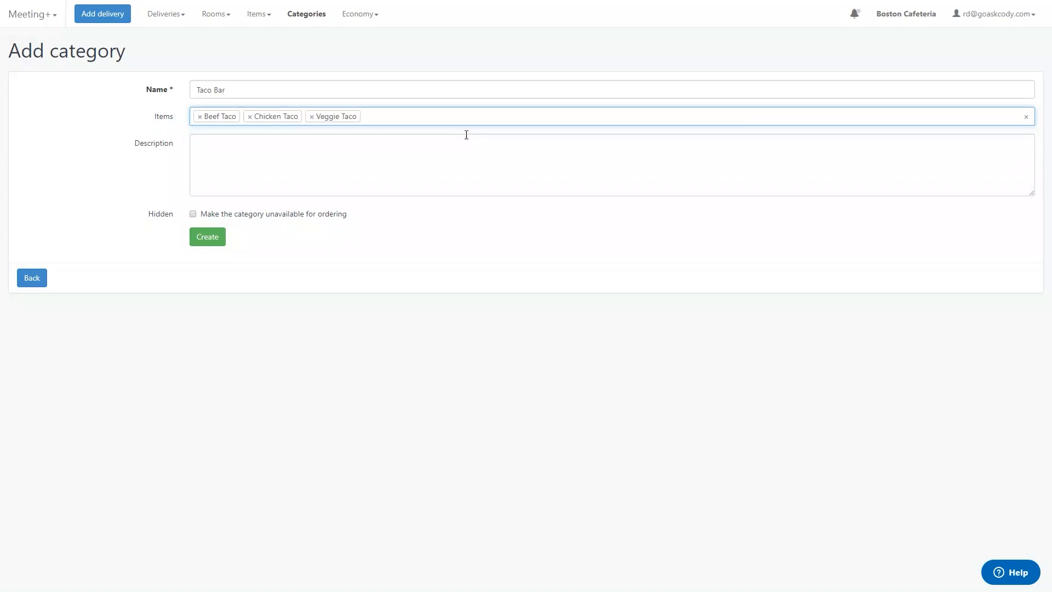
left_click(208, 239)
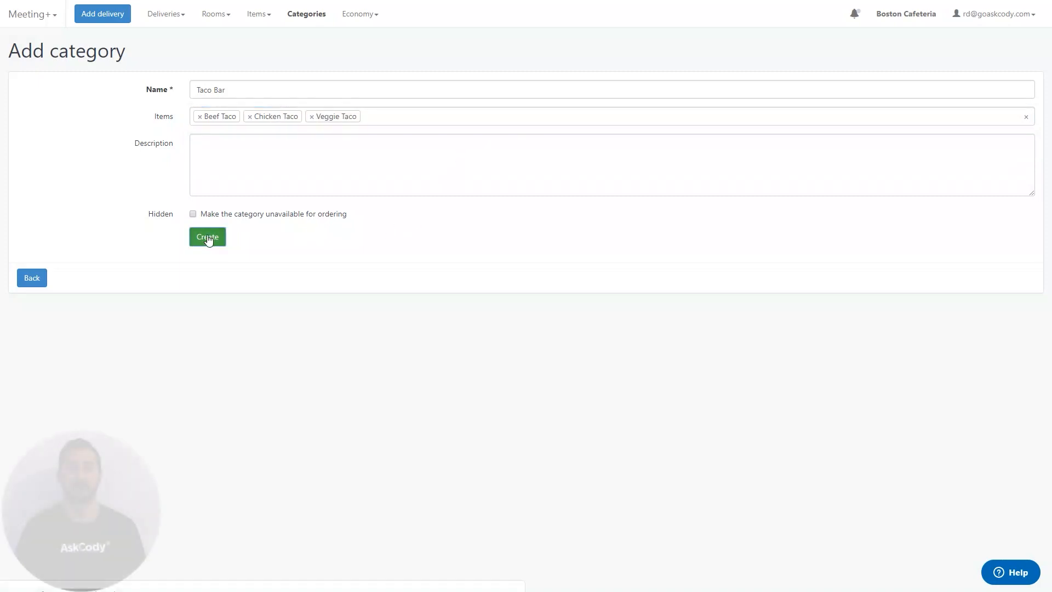